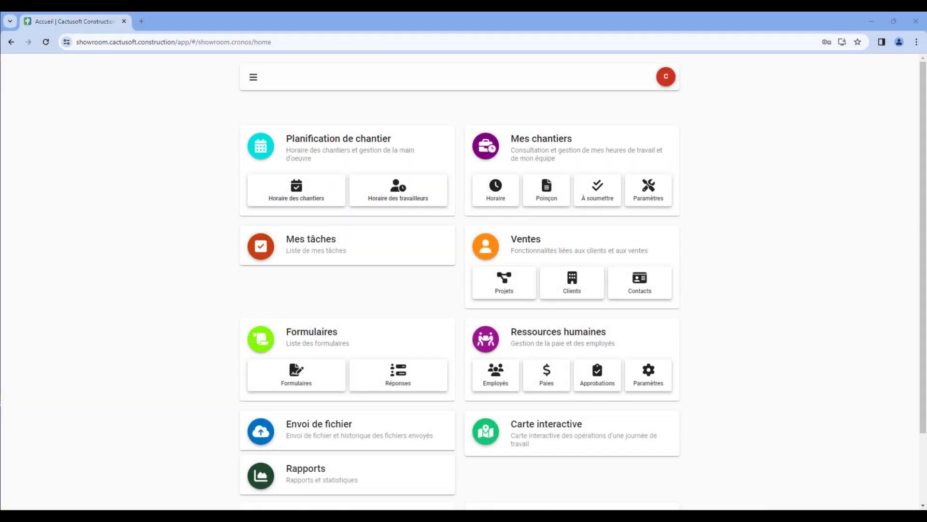
In the human resources settings, create a payroll exporter named Vidéo Formation Maestro with the type Maestro
{"action": "left_click", "coordinate": [663, 387]}
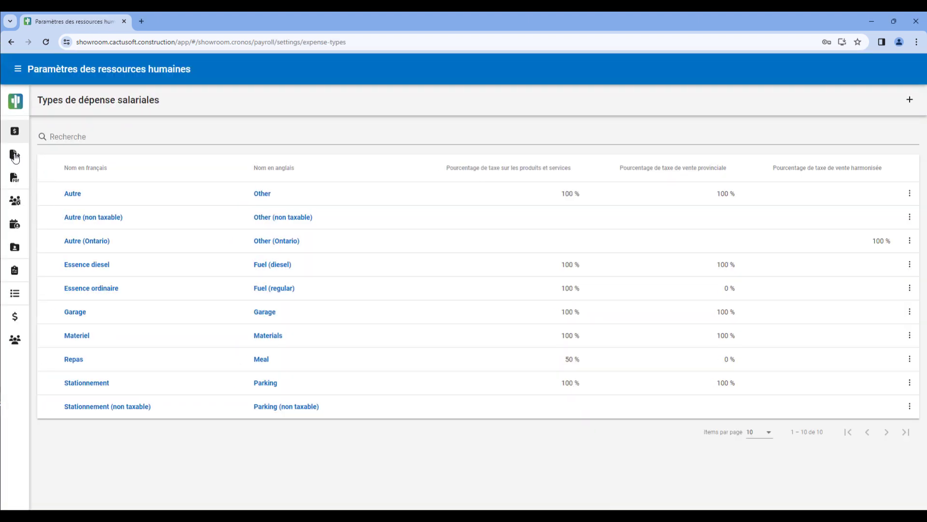
{"action": "left_click", "coordinate": [14, 155]}
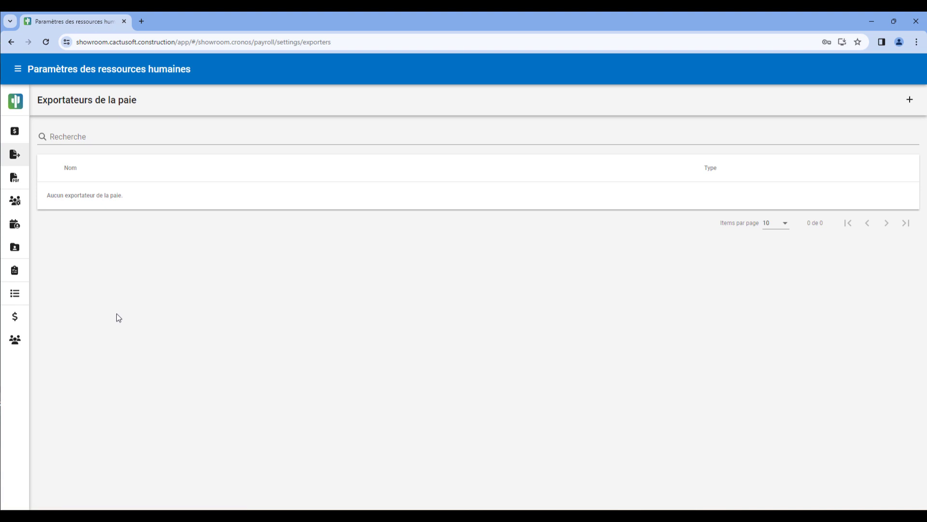
{"action": "left_click", "coordinate": [909, 100]}
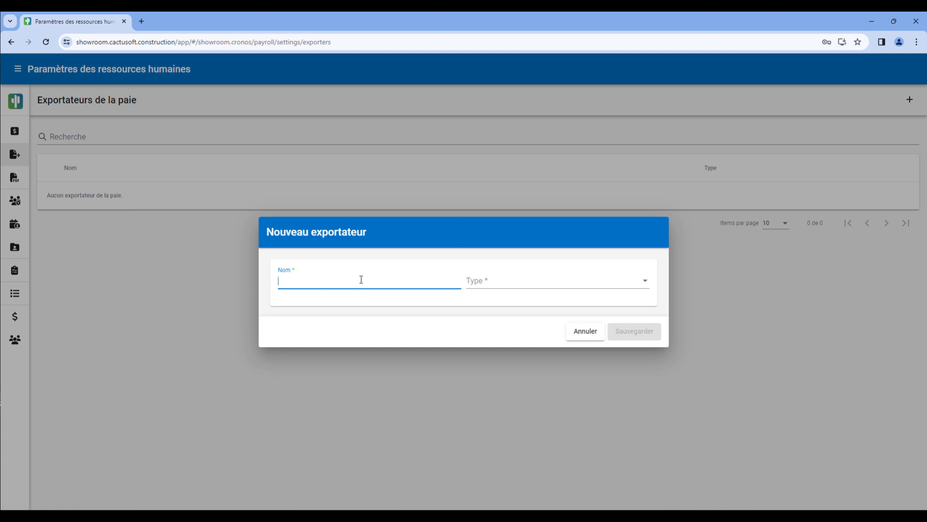
{"action": "type", "text": "Vidéo Formation Maestro"}
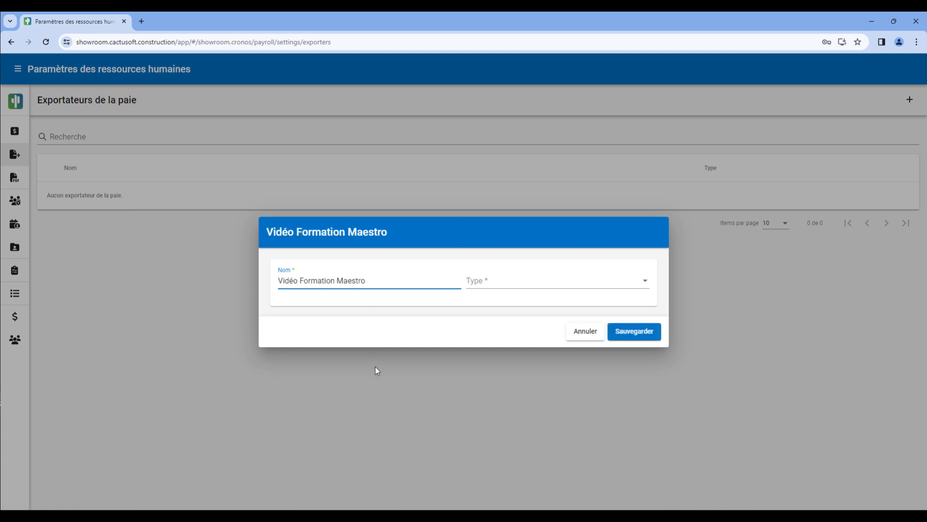
{"action": "left_click", "coordinate": [513, 280]}
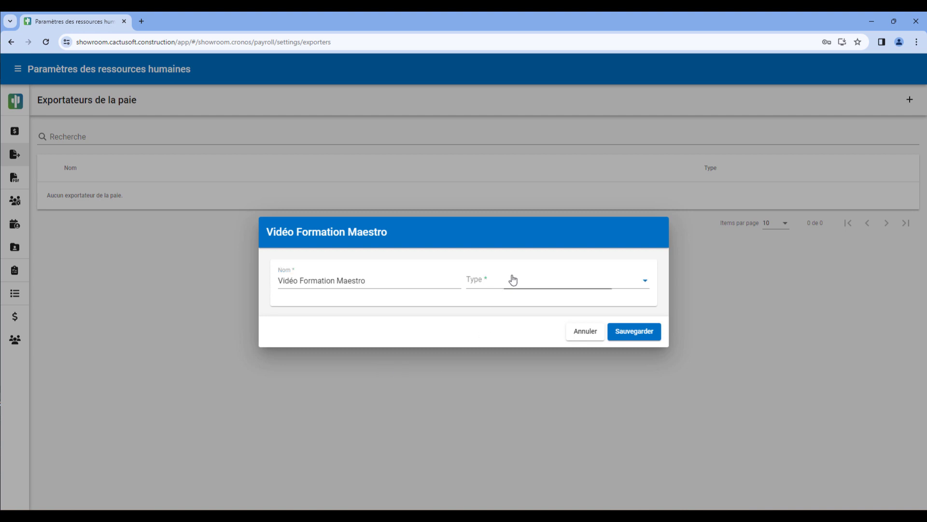
{"action": "left_click", "coordinate": [496, 332]}
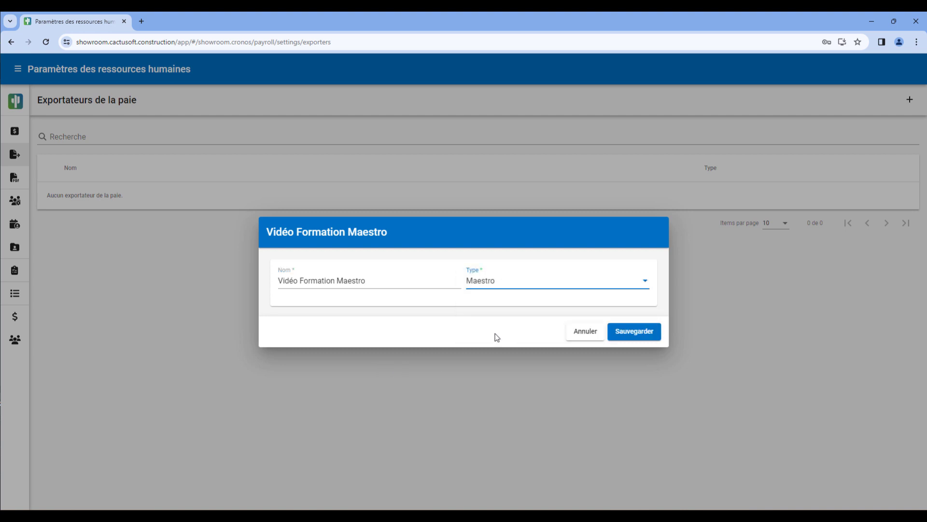
{"action": "left_click", "coordinate": [635, 333]}
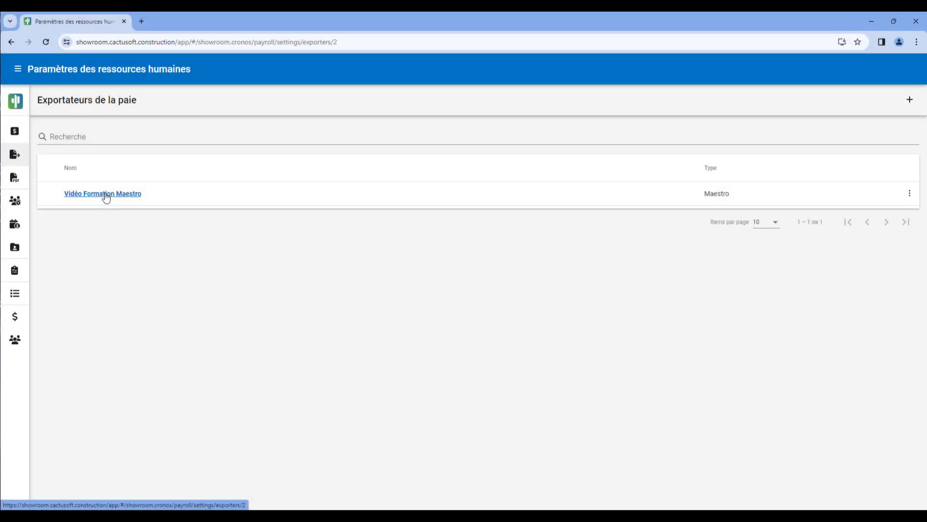
Open the Maestro exporter and add a Compagnie rule with the value 123456
{"action": "left_click", "coordinate": [104, 193]}
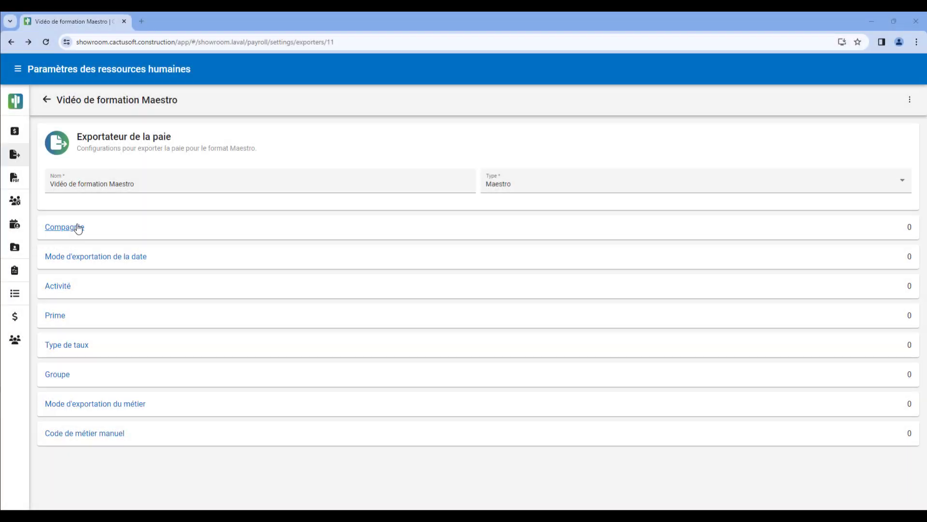
{"action": "left_click", "coordinate": [78, 227]}
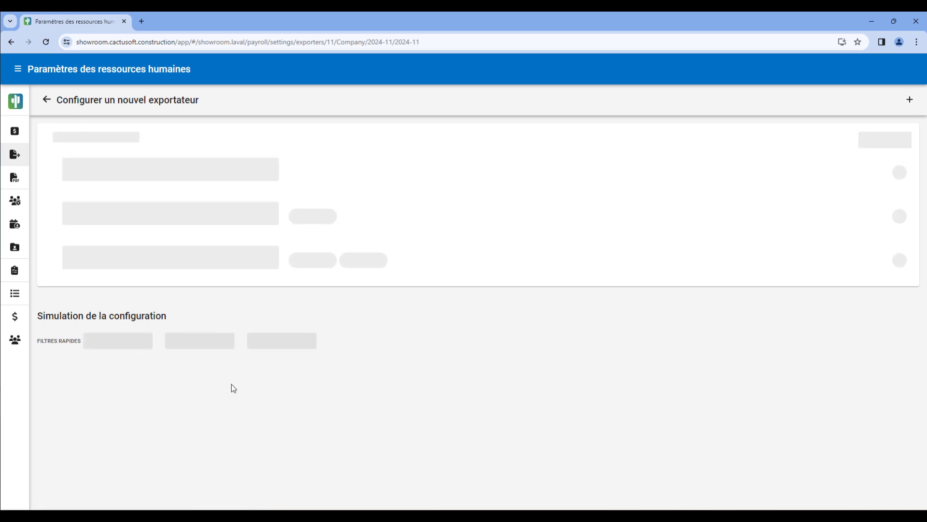
{"action": "left_click", "coordinate": [910, 99]}
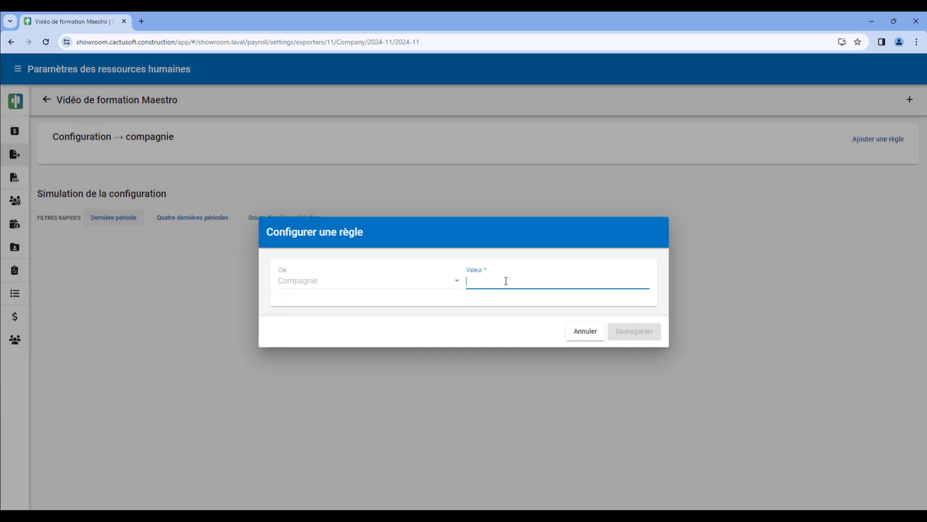
{"action": "type", "text": "123456"}
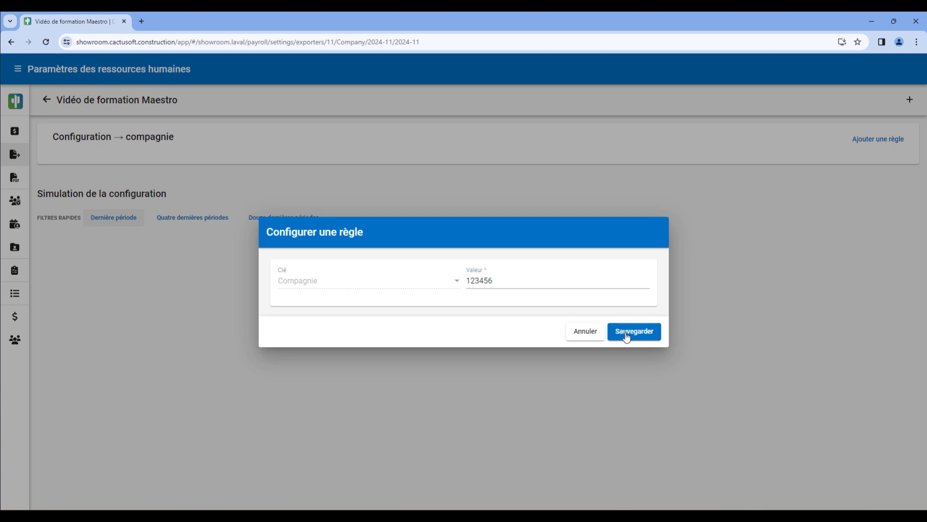
{"action": "left_click", "coordinate": [630, 332]}
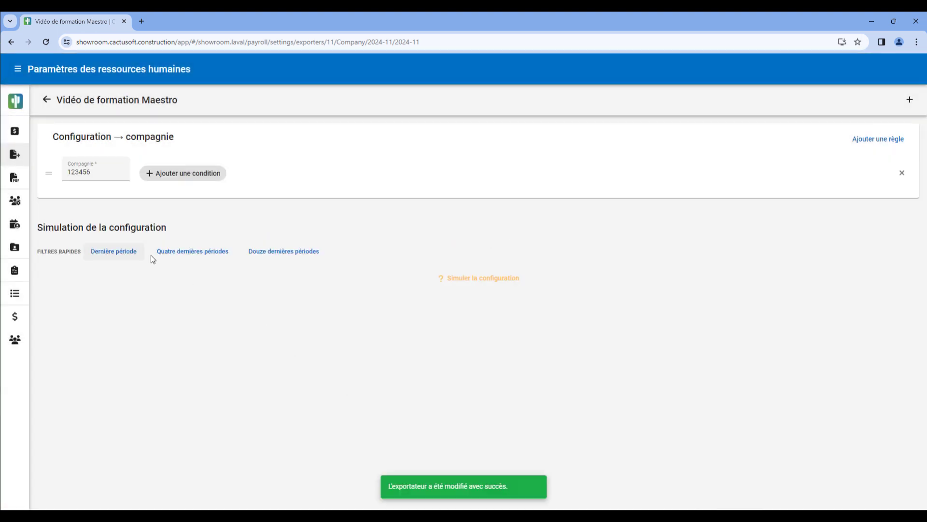
Add a rule to the exporter's Mode d'exportation de la date with the value Date de fin de la période
{"action": "left_click", "coordinate": [47, 102]}
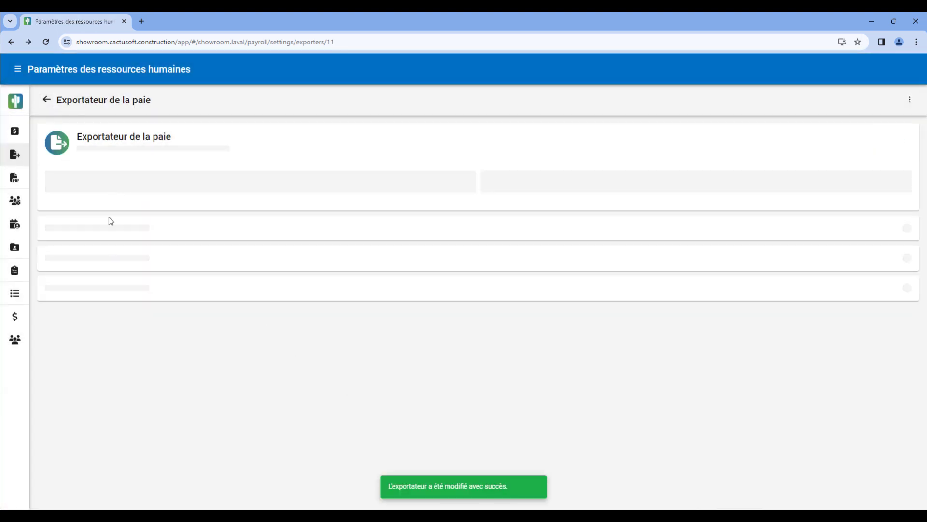
{"action": "left_click", "coordinate": [103, 257]}
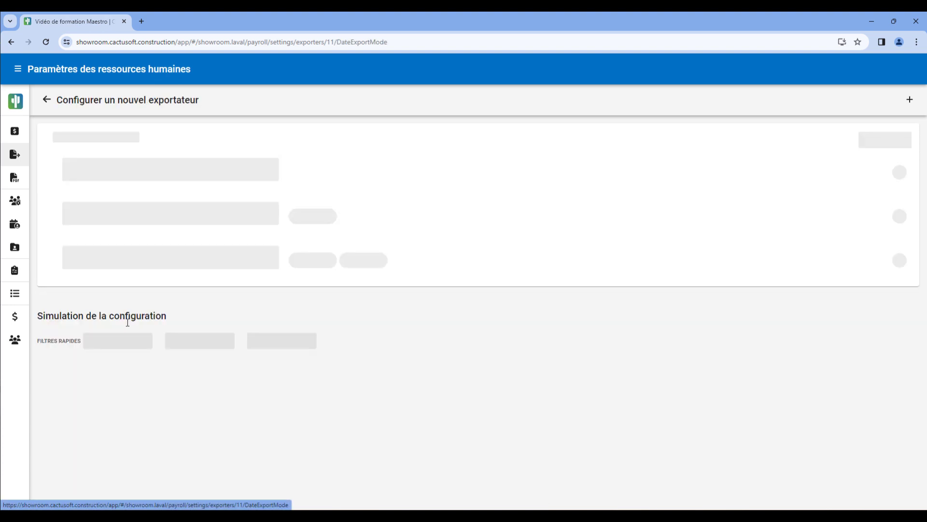
{"action": "left_click", "coordinate": [907, 105]}
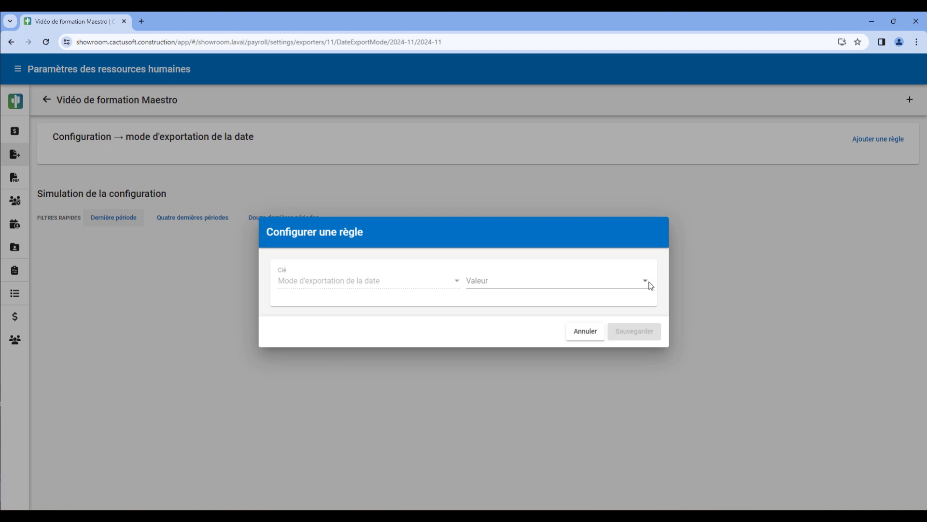
{"action": "left_click", "coordinate": [646, 281]}
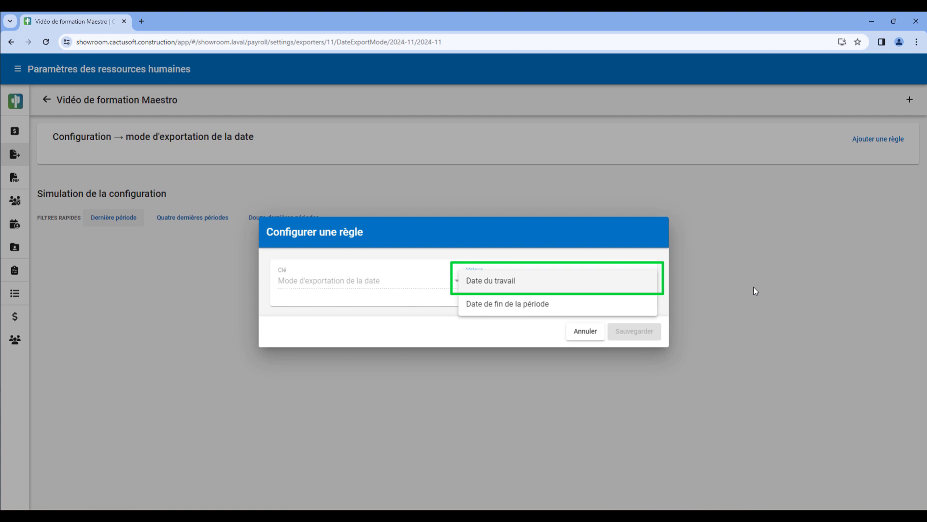
{"action": "left_click", "coordinate": [539, 309]}
{"action": "left_click", "coordinate": [635, 331]}
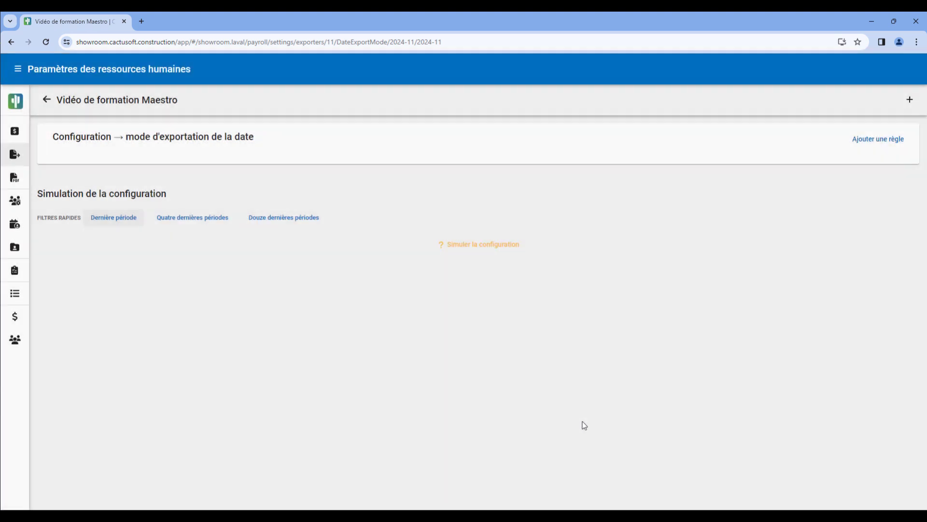
Add a rule with the value 101 to the exporter's Activité configuration
{"action": "left_click", "coordinate": [47, 100]}
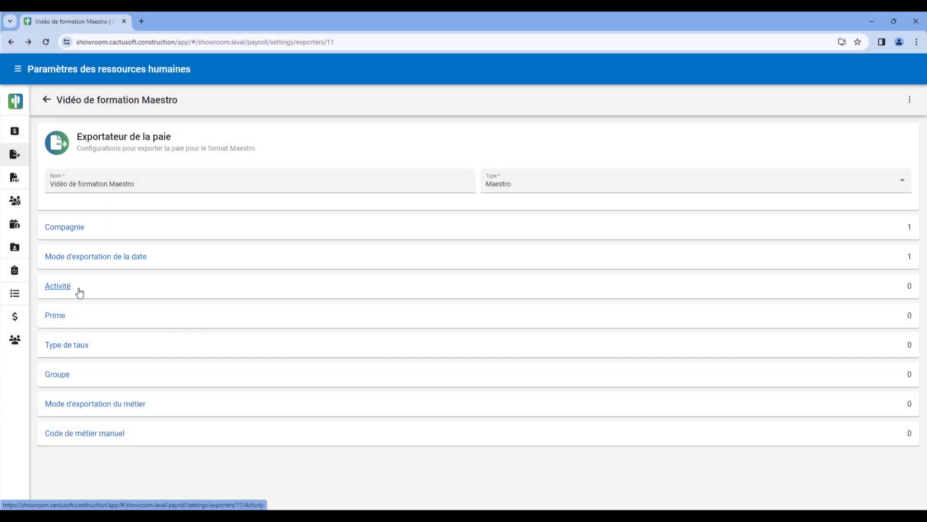
{"action": "left_click", "coordinate": [77, 285]}
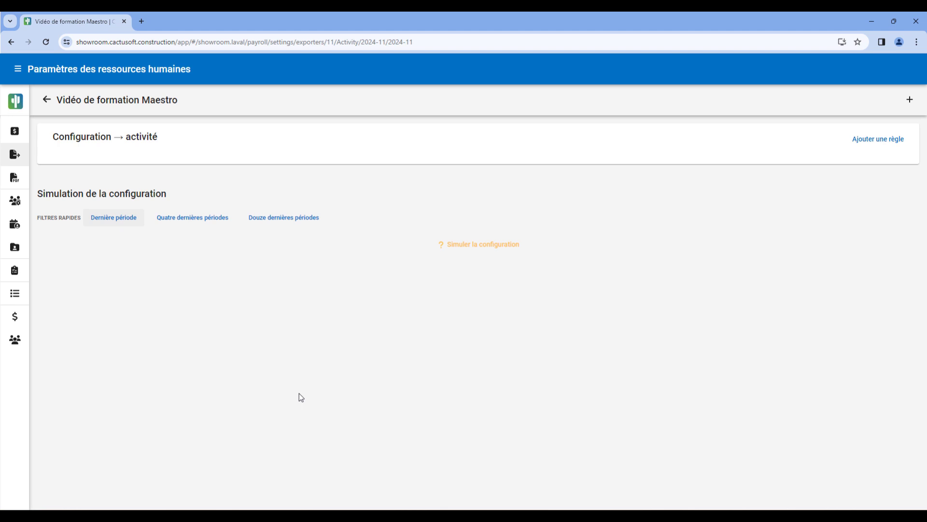
{"action": "left_click", "coordinate": [910, 99]}
{"action": "type", "text": "101"}
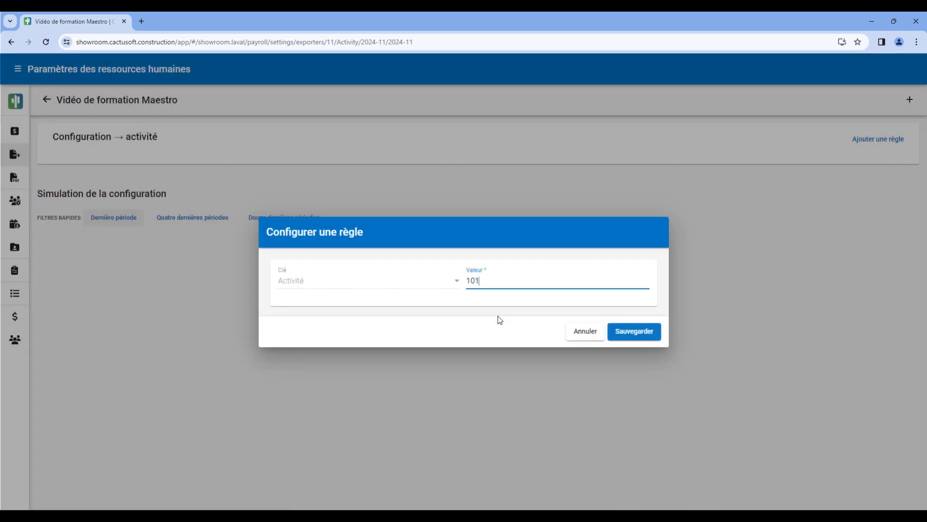
{"action": "left_click", "coordinate": [637, 332]}
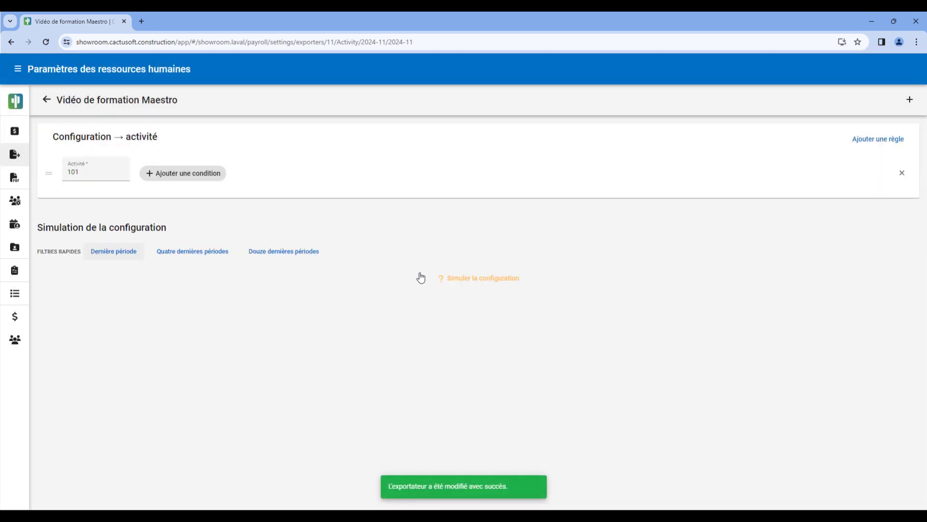
Add a condition to activity rule 101 with the field Activité and the expected value Travaux
{"action": "left_click", "coordinate": [203, 174]}
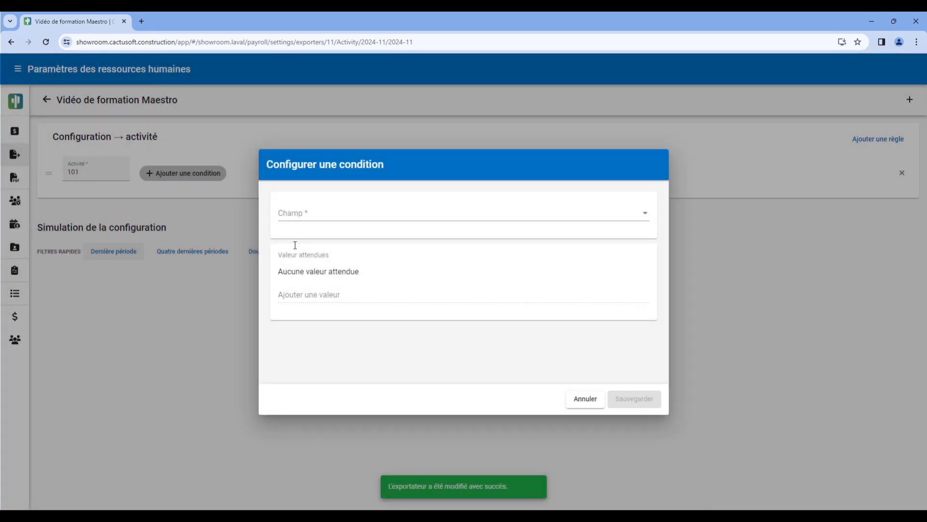
{"action": "left_click", "coordinate": [317, 210]}
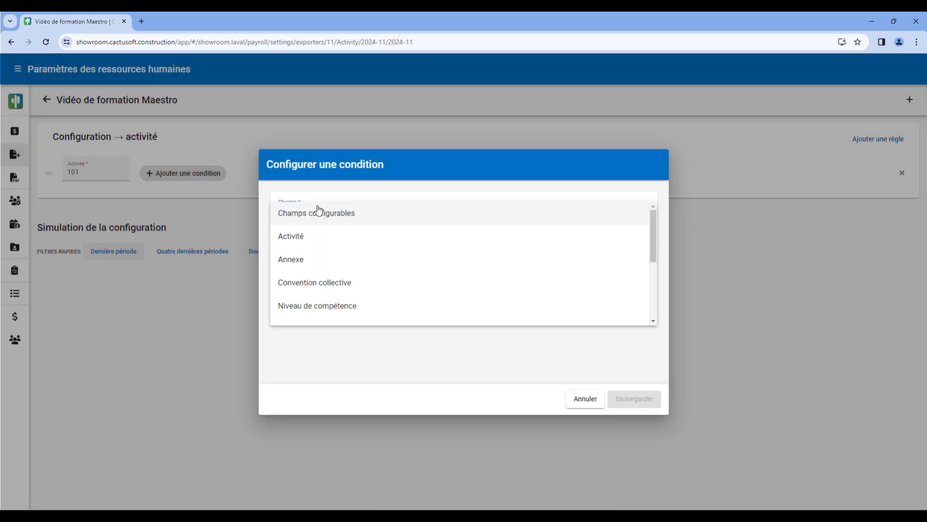
{"action": "left_click", "coordinate": [342, 238]}
{"action": "left_click", "coordinate": [337, 293]}
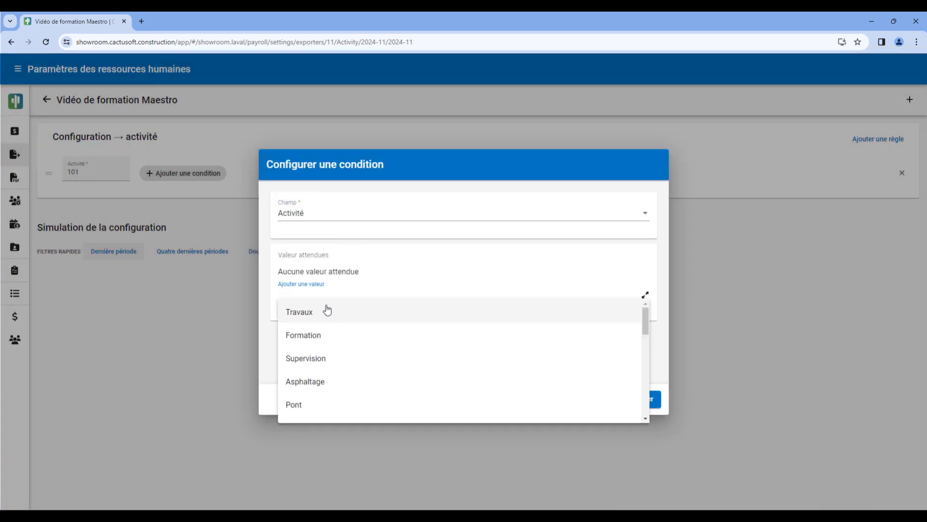
{"action": "left_click", "coordinate": [325, 310]}
{"action": "left_click", "coordinate": [619, 405]}
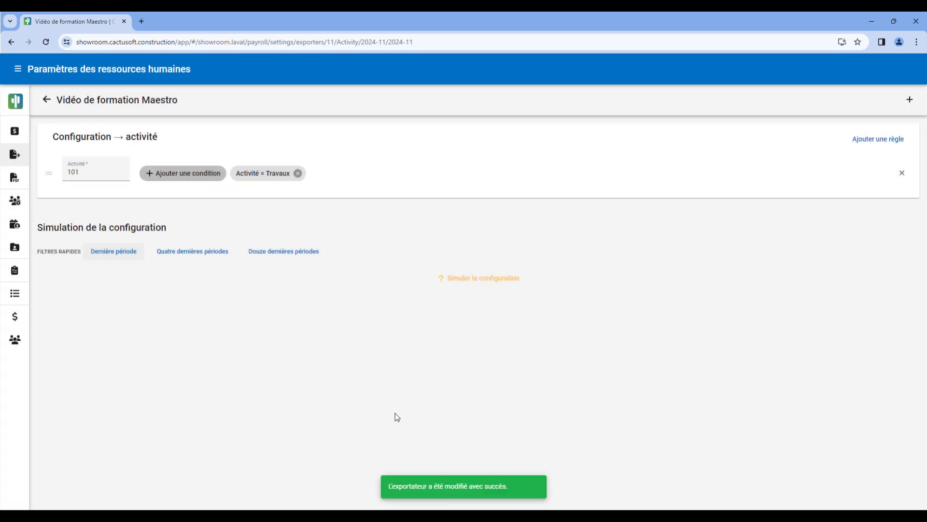
Add a second Activité rule with the value 102
{"action": "left_click", "coordinate": [910, 99]}
{"action": "type", "text": "102"}
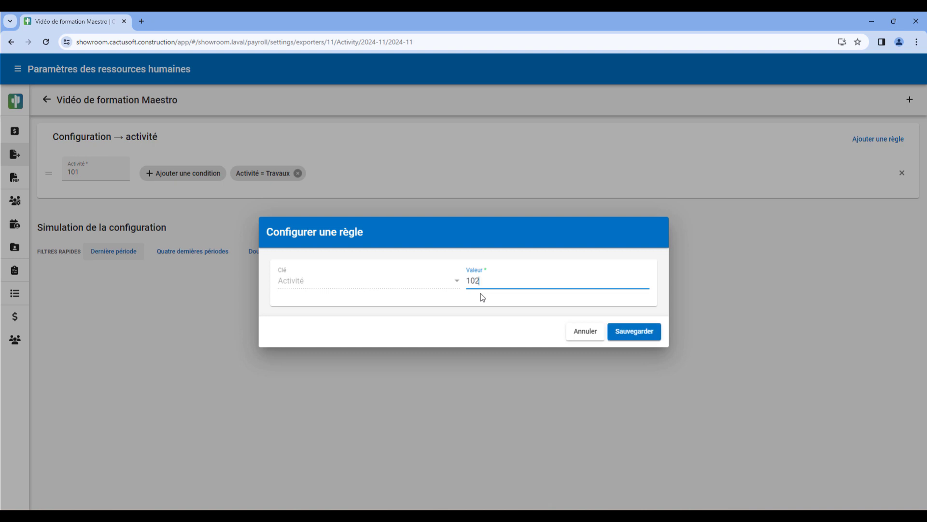
{"action": "left_click", "coordinate": [634, 332]}
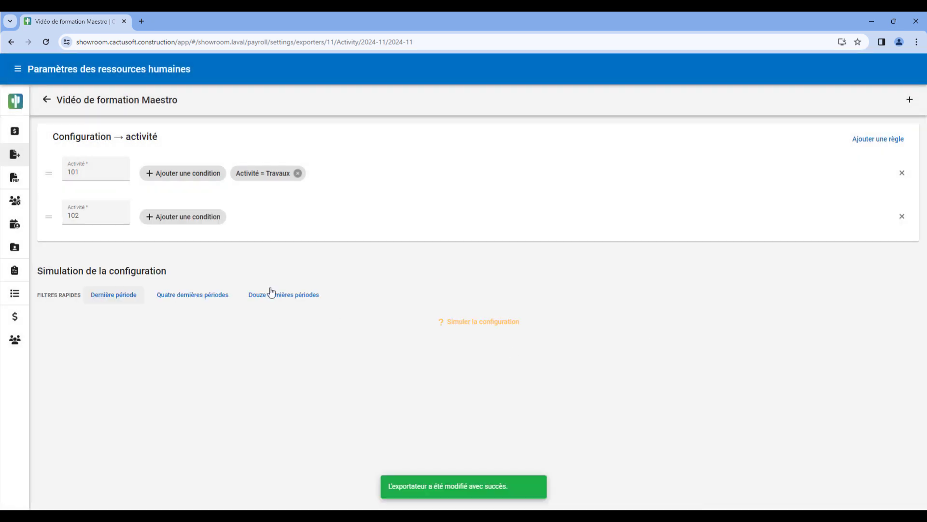
Add a condition to activity rule 102 with the field Activité and the expected values Formation and Supervision
{"action": "left_click", "coordinate": [184, 220]}
{"action": "left_click", "coordinate": [323, 213]}
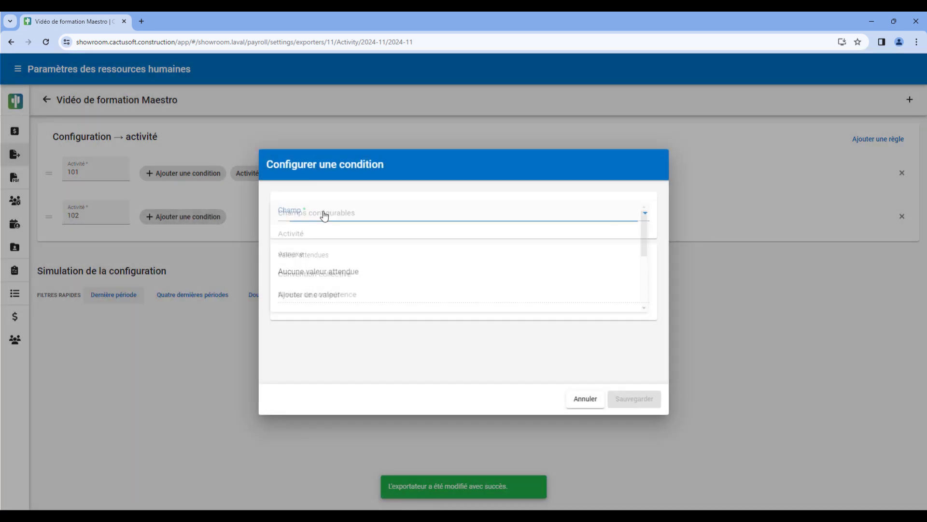
{"action": "left_click", "coordinate": [342, 237]}
{"action": "left_click", "coordinate": [360, 293]}
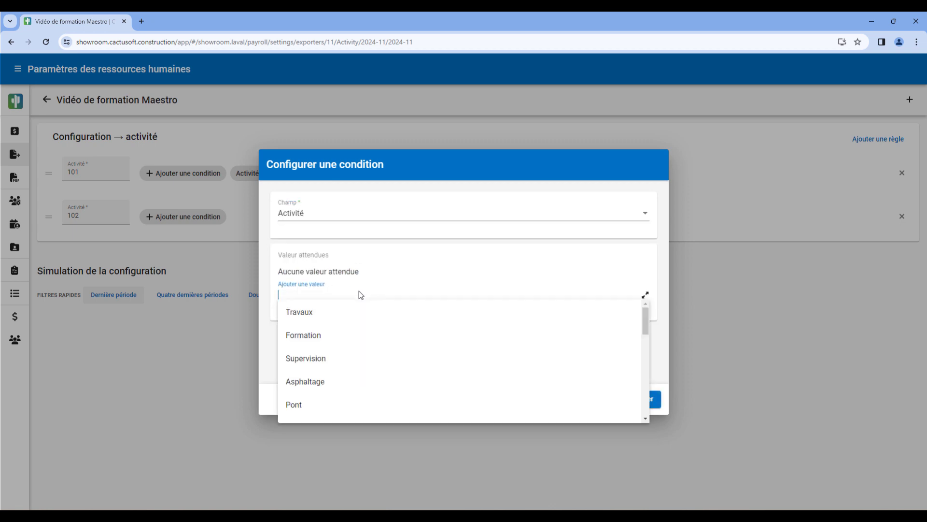
{"action": "left_click", "coordinate": [334, 337]}
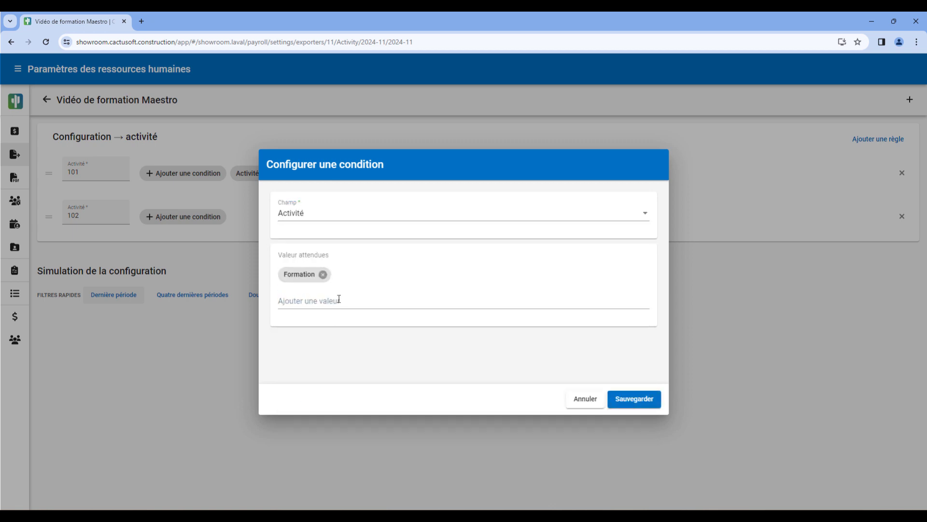
{"action": "left_click", "coordinate": [339, 299]}
{"action": "left_click", "coordinate": [346, 343]}
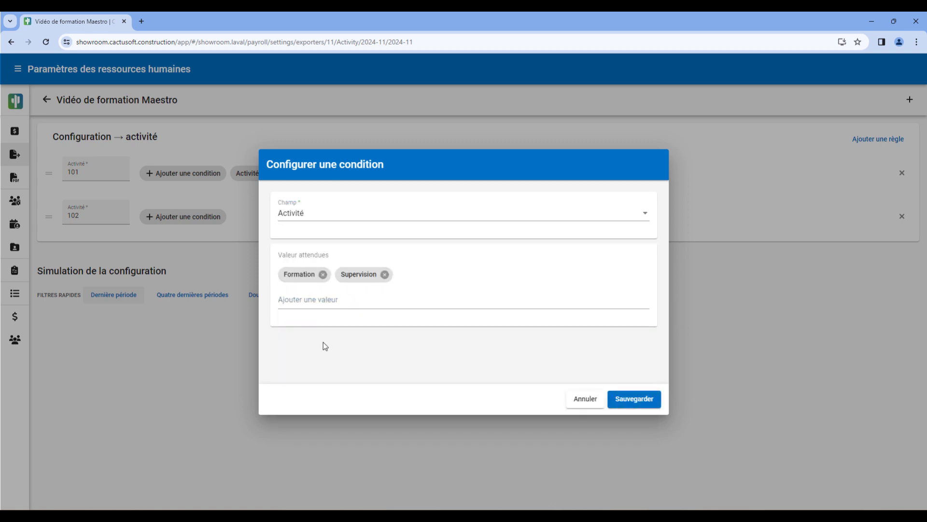
{"action": "left_click", "coordinate": [647, 400]}
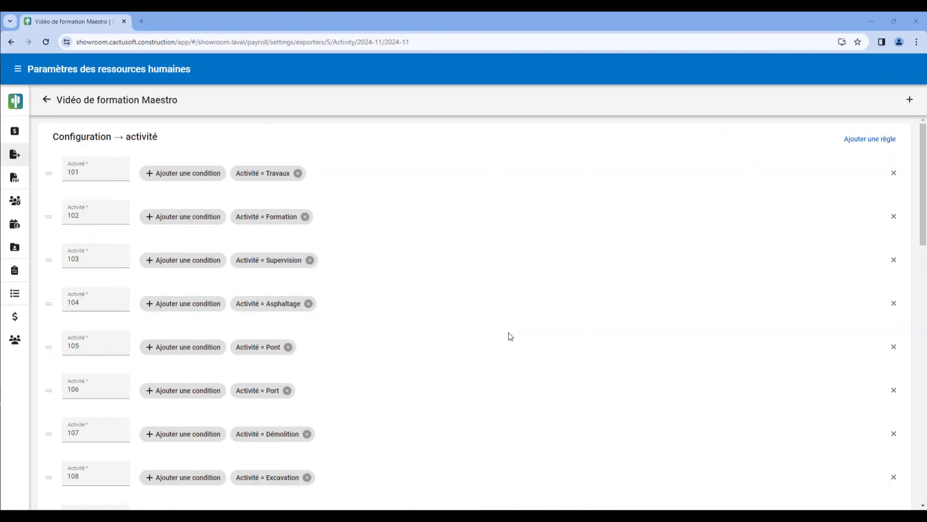
Review the activity rules and simulate the configuration for the last period (Dernière période)
{"action": "scroll", "coordinate": [511, 337], "scroll_direction": "down", "scroll_amount": 1}
{"action": "left_click_drag", "start_coordinate": [921, 217], "coordinate": [925, 463]}
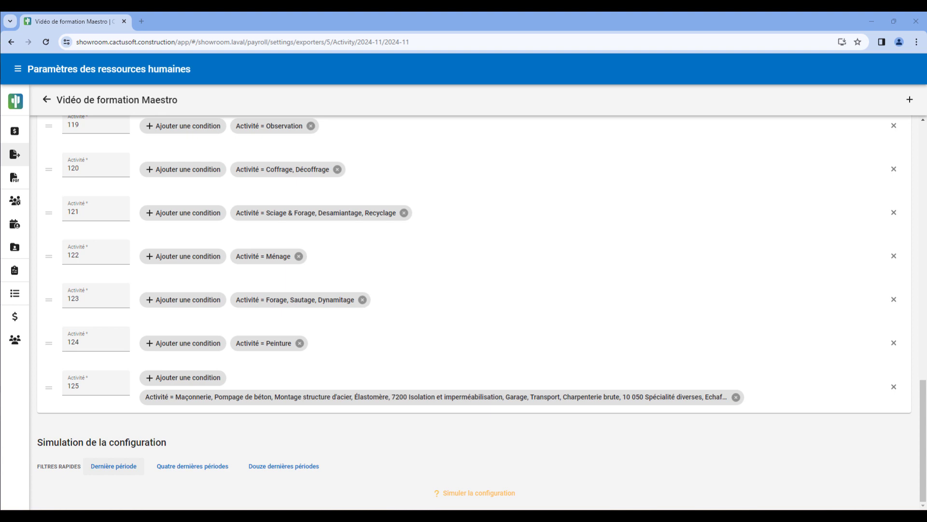
{"action": "left_click", "coordinate": [116, 472]}
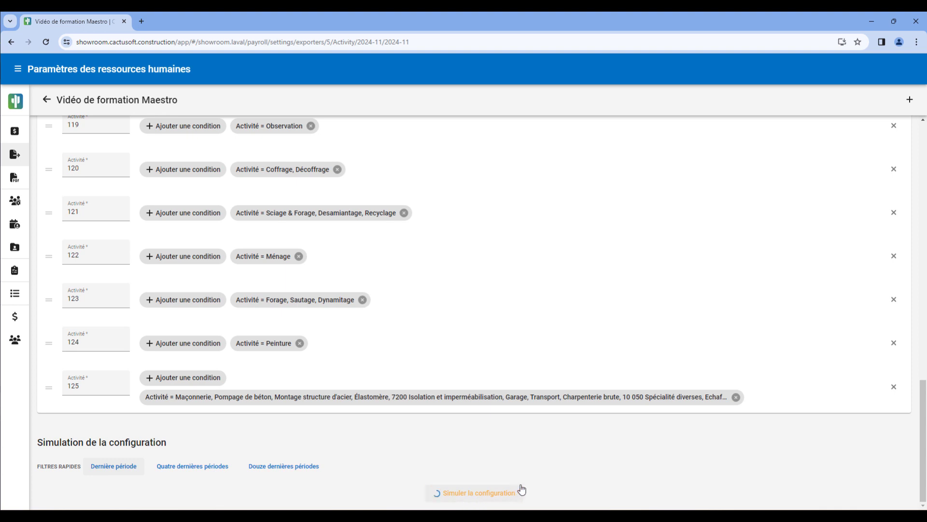
{"action": "scroll", "coordinate": [578, 475], "scroll_direction": "down", "scroll_amount": 6}
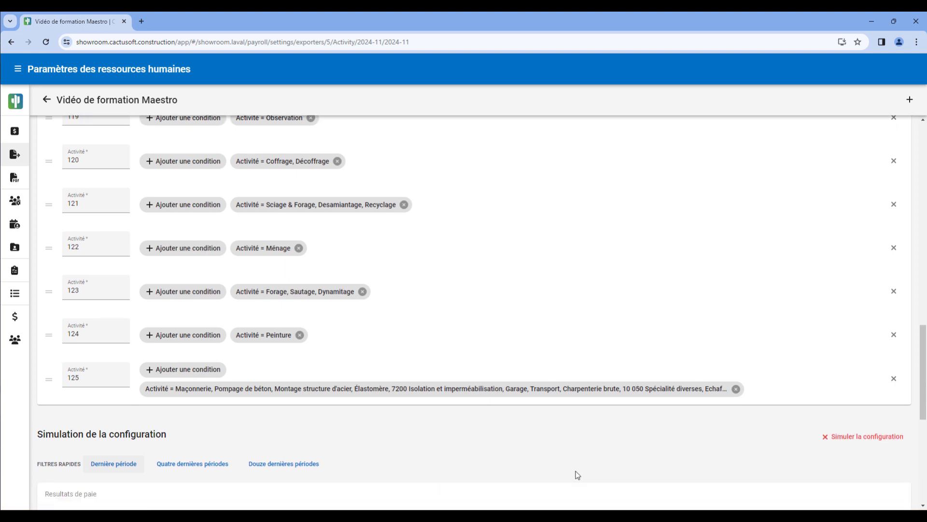
Examine the simulated payroll results assigned to activity code 101 and those in the <Vide> group
{"action": "scroll", "coordinate": [577, 476], "scroll_direction": "down", "scroll_amount": 1}
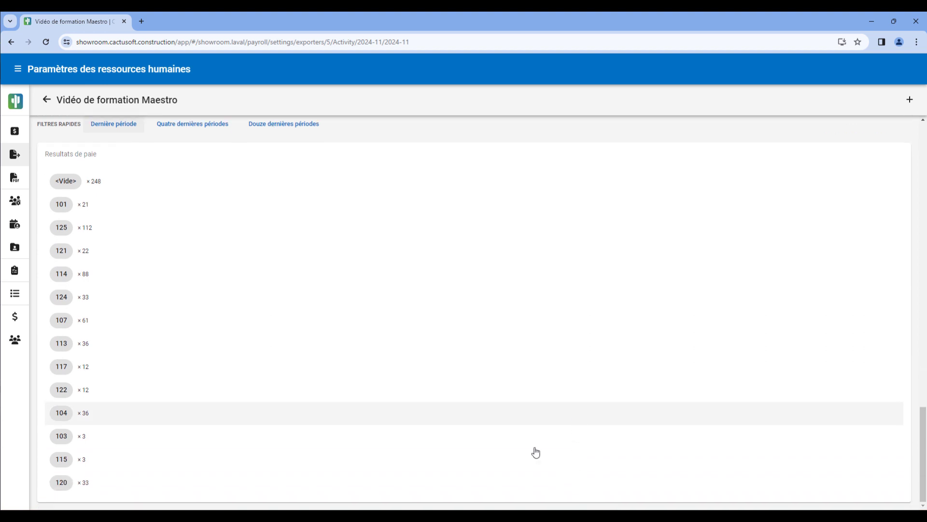
{"action": "left_click", "coordinate": [64, 206]}
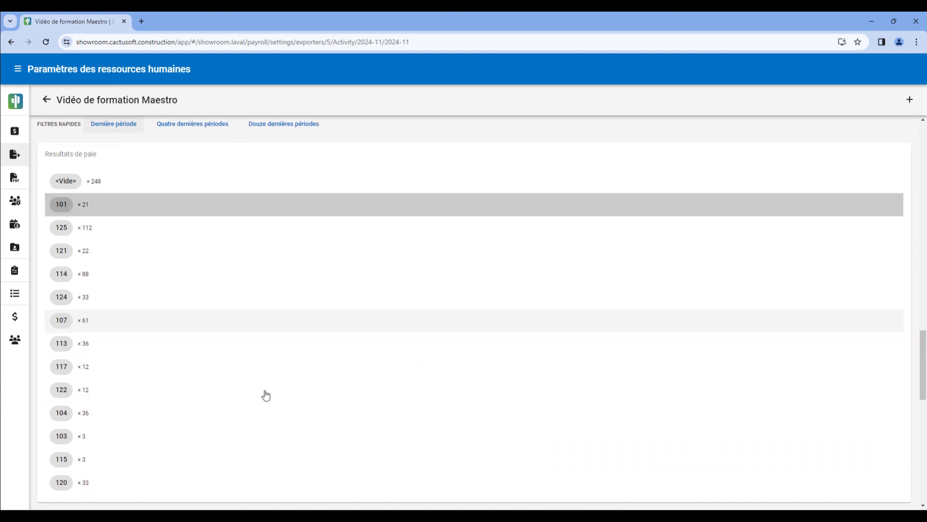
{"action": "scroll", "coordinate": [268, 396], "scroll_direction": "down", "scroll_amount": 8}
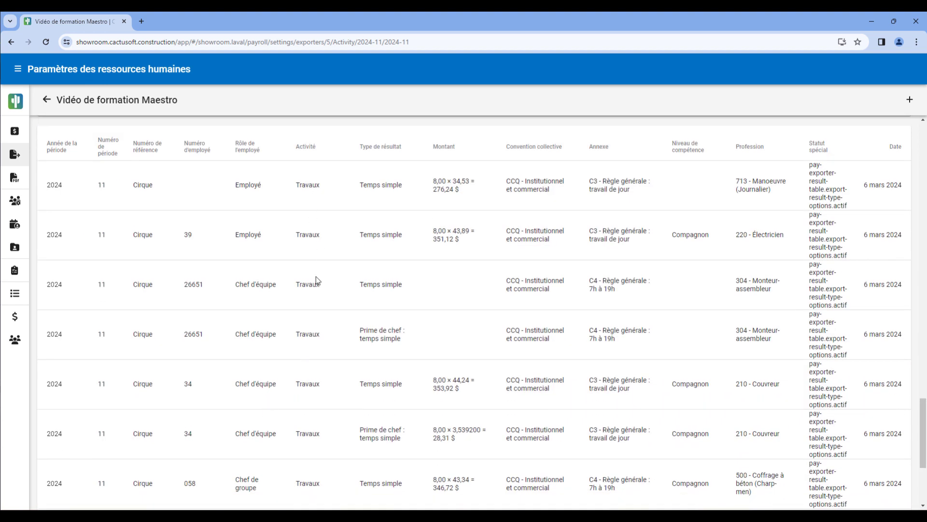
{"action": "scroll", "coordinate": [309, 242], "scroll_direction": "up", "scroll_amount": 8}
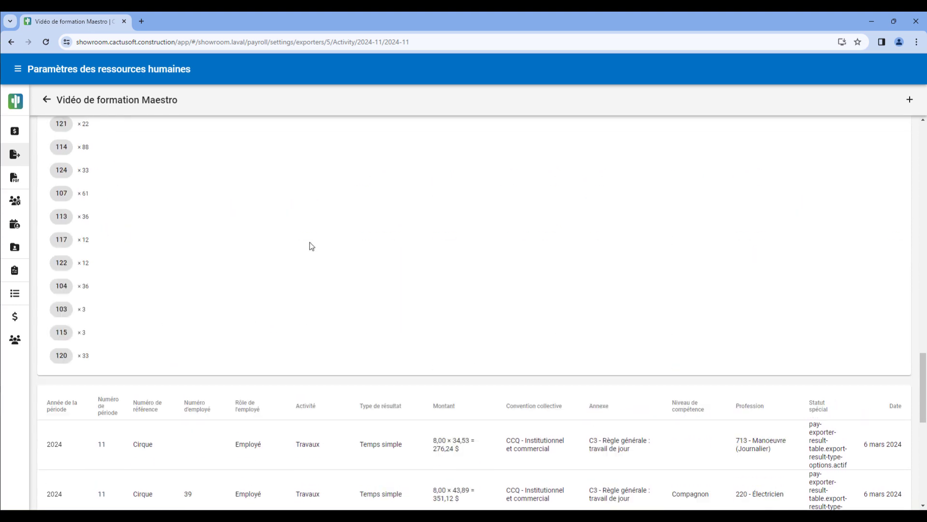
{"action": "left_click", "coordinate": [69, 232]}
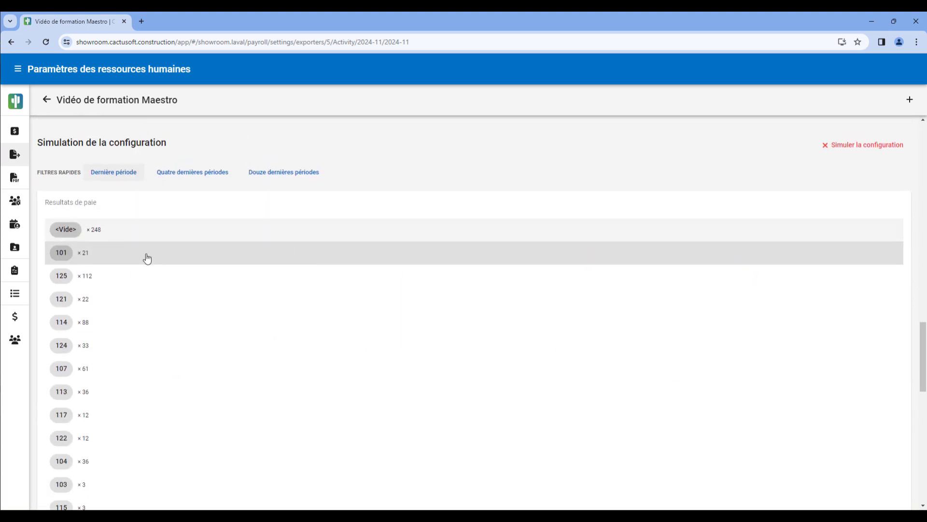
{"action": "scroll", "coordinate": [335, 339], "scroll_direction": "down", "scroll_amount": 7}
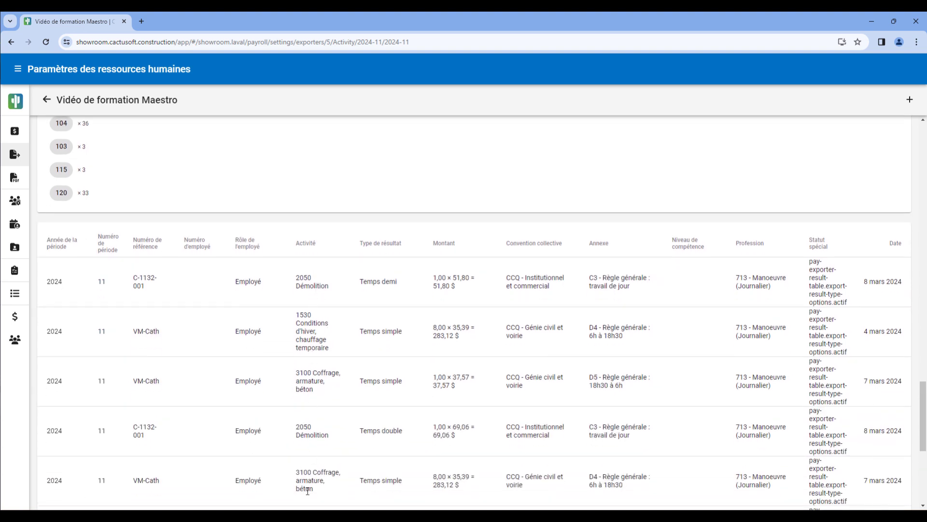
{"action": "scroll", "coordinate": [309, 410], "scroll_direction": "down", "scroll_amount": 3}
{"action": "scroll", "coordinate": [309, 410], "scroll_direction": "up", "scroll_amount": 6}
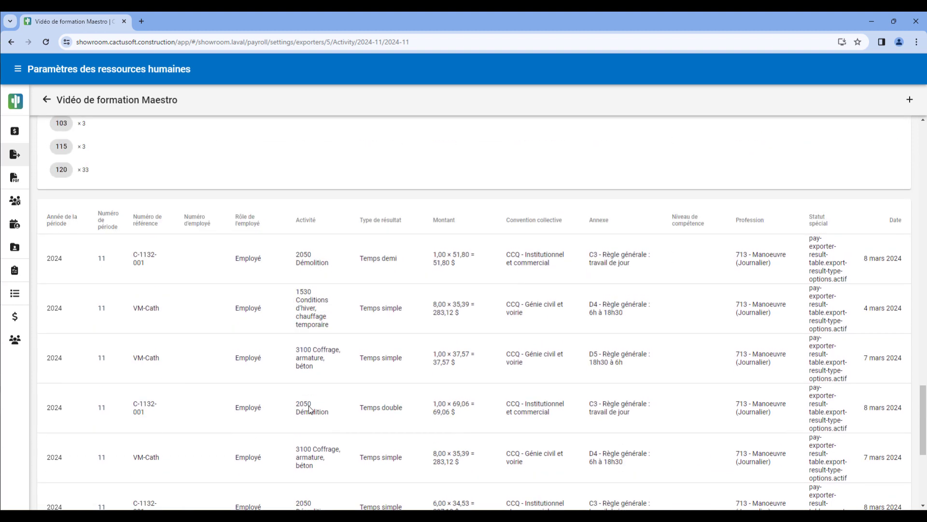
Add a new Activité rule with the value 126
{"action": "scroll", "coordinate": [309, 408], "scroll_direction": "up", "scroll_amount": 11}
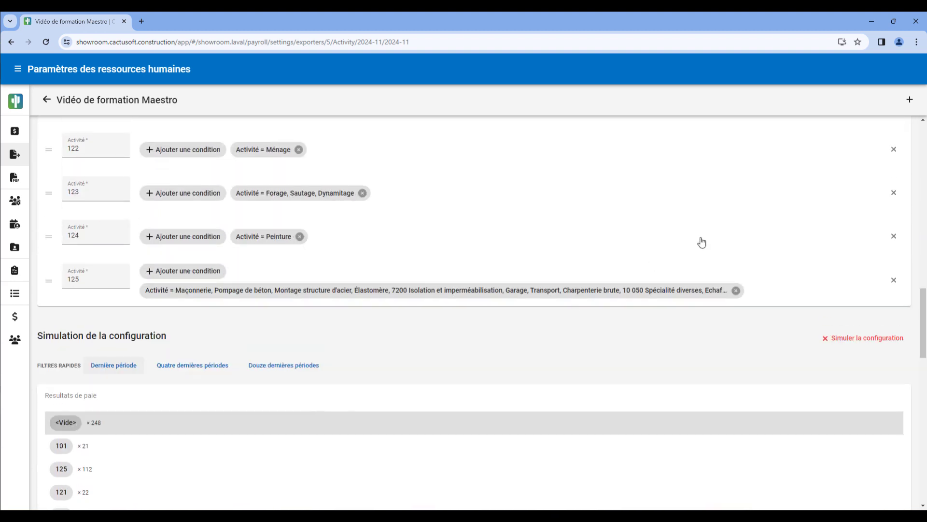
{"action": "left_click", "coordinate": [910, 100]}
{"action": "left_click", "coordinate": [506, 287]}
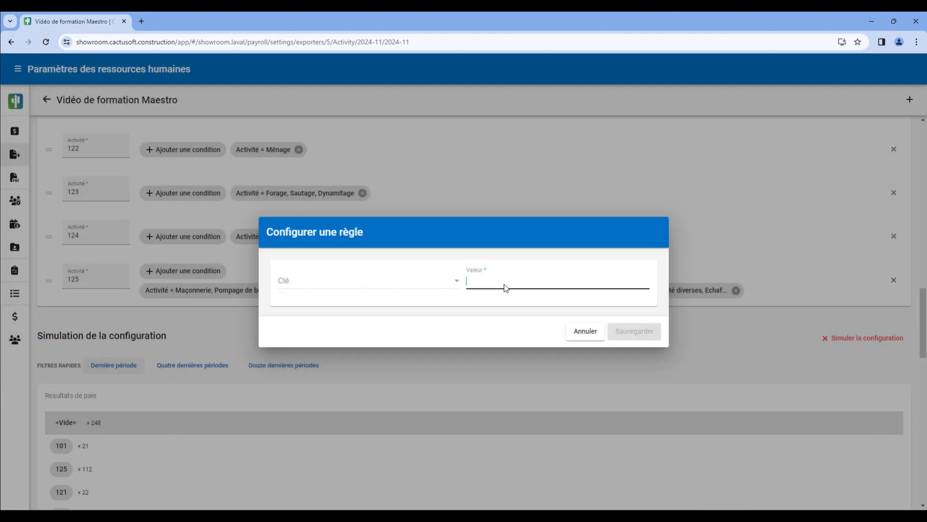
{"action": "type", "text": "126"}
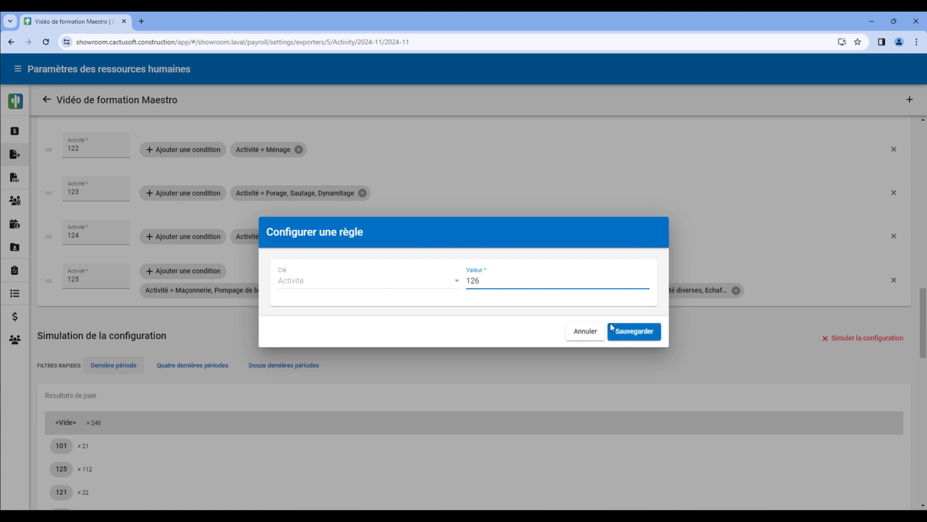
{"action": "left_click", "coordinate": [612, 329]}
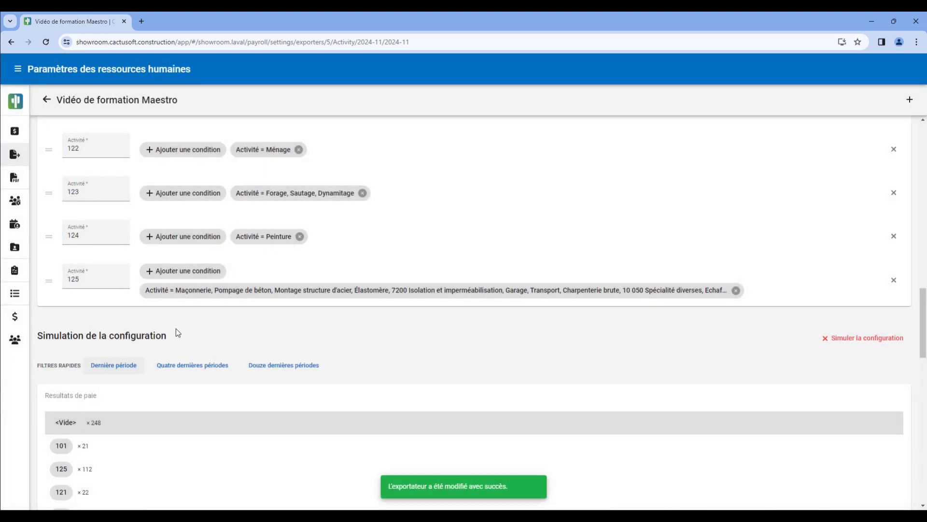
Add a condition to activity rule 126 with the field Activité and the expected values 2050 Démolition and 2050 Démolition extérieur
{"action": "left_click", "coordinate": [176, 324]}
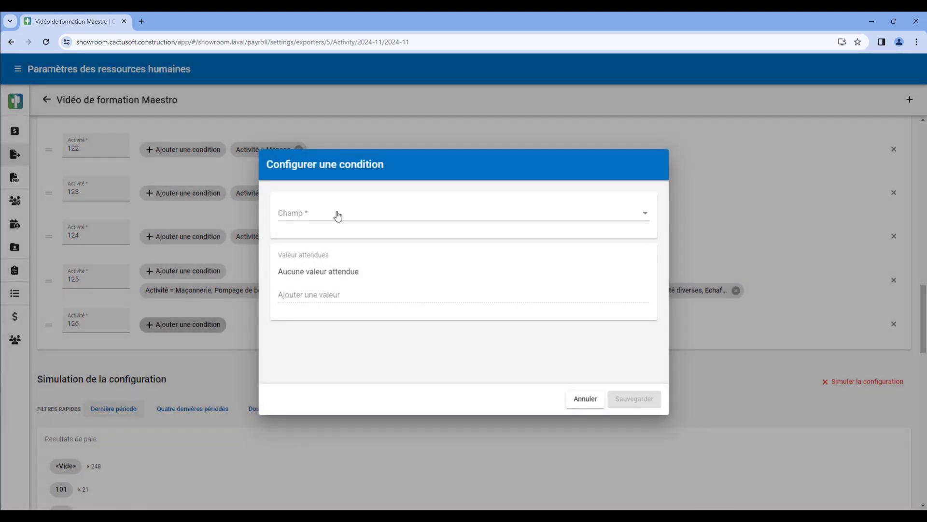
{"action": "left_click", "coordinate": [337, 213]}
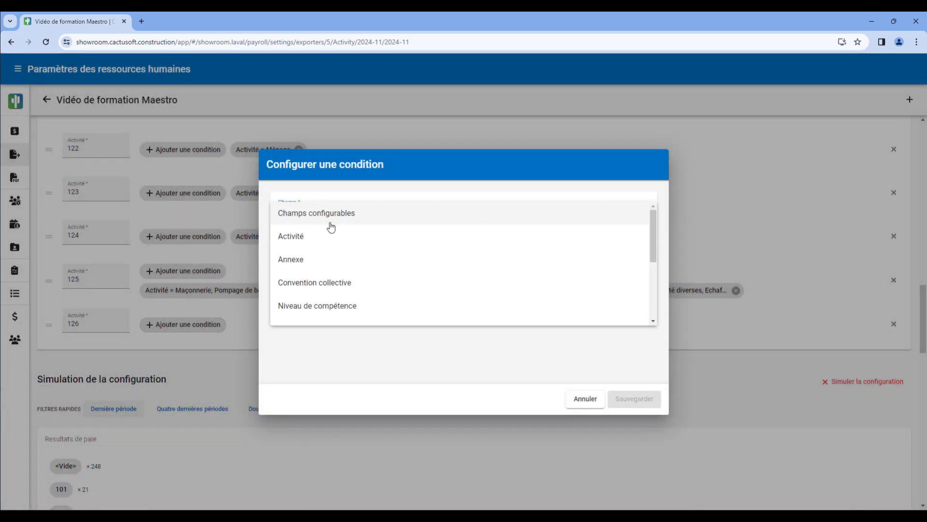
{"action": "left_click", "coordinate": [322, 237]}
{"action": "left_click", "coordinate": [311, 290]}
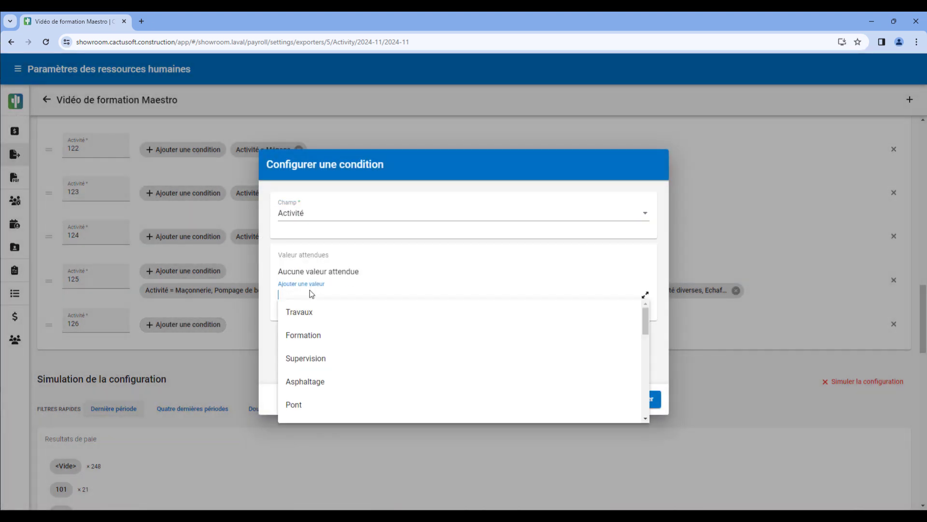
{"action": "type", "text": "2050"}
{"action": "left_click", "coordinate": [336, 314]}
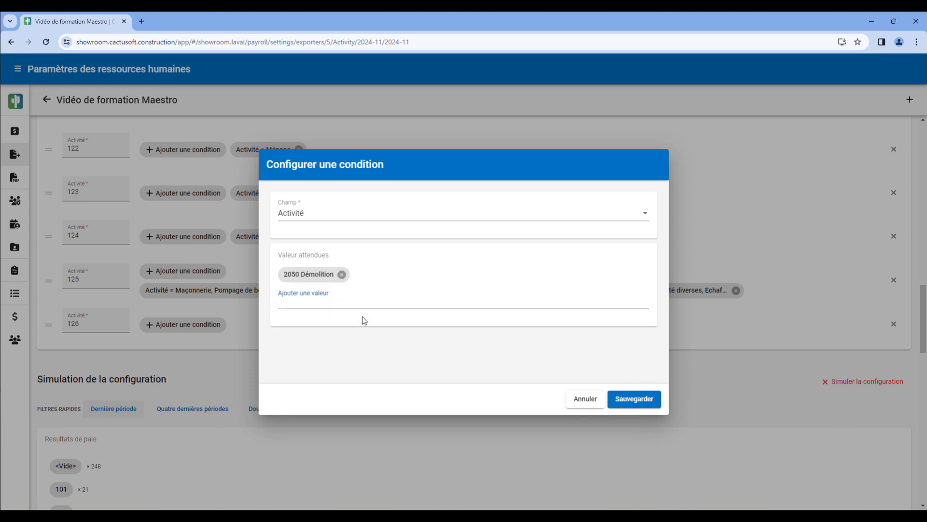
{"action": "left_click", "coordinate": [343, 299]}
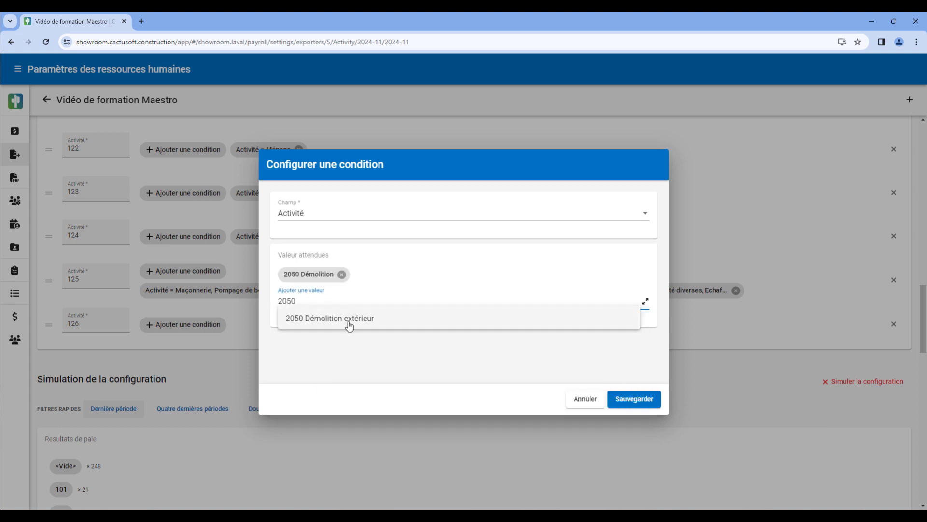
{"action": "left_click", "coordinate": [349, 321]}
{"action": "left_click", "coordinate": [649, 399]}
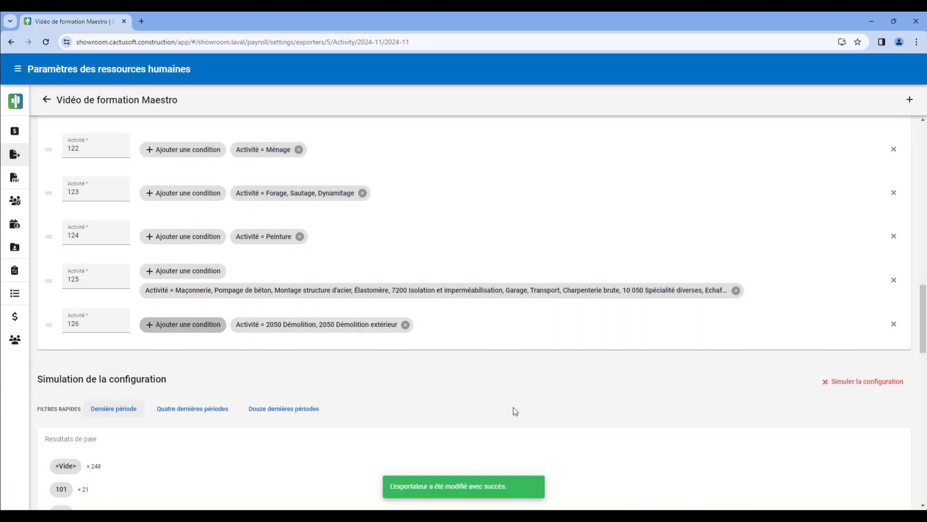
Simulate the activity configuration again and examine the payroll results assigned to code 126
{"action": "left_click", "coordinate": [832, 381]}
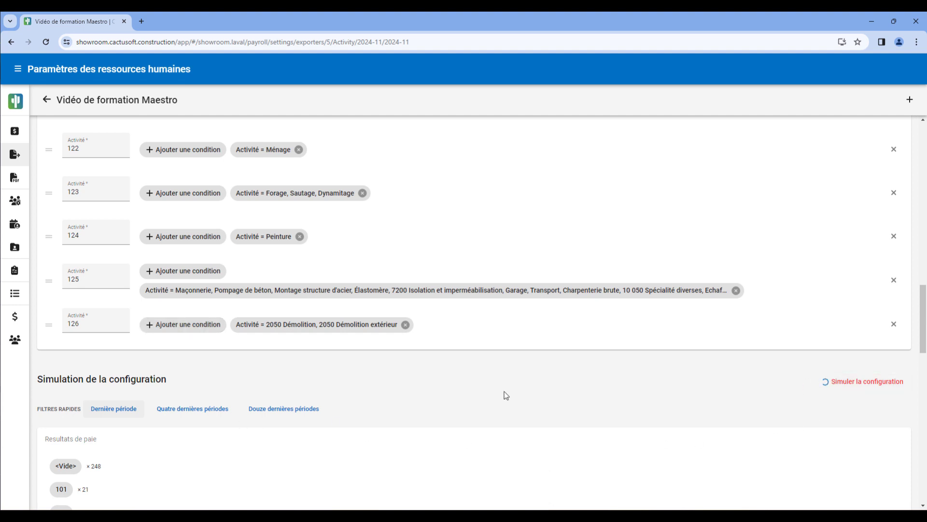
{"action": "scroll", "coordinate": [230, 387], "scroll_direction": "down", "scroll_amount": 3}
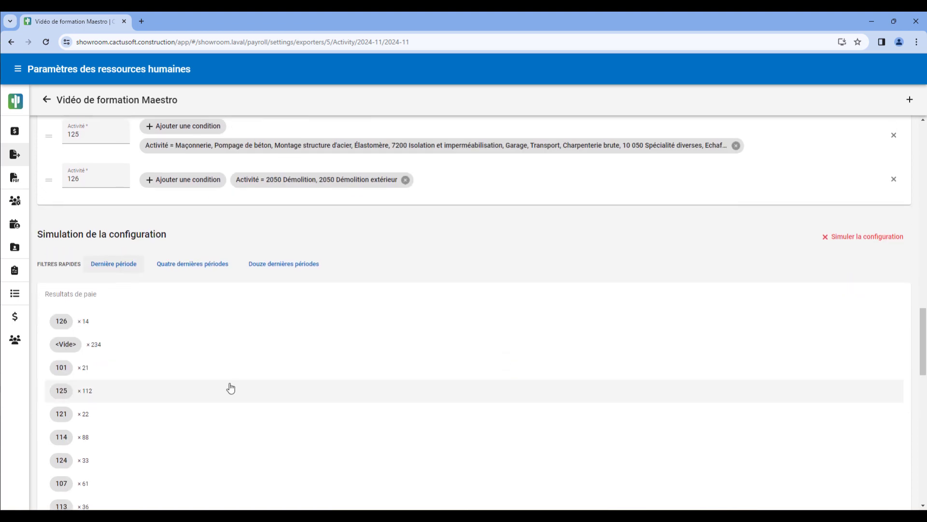
{"action": "left_click", "coordinate": [52, 323]}
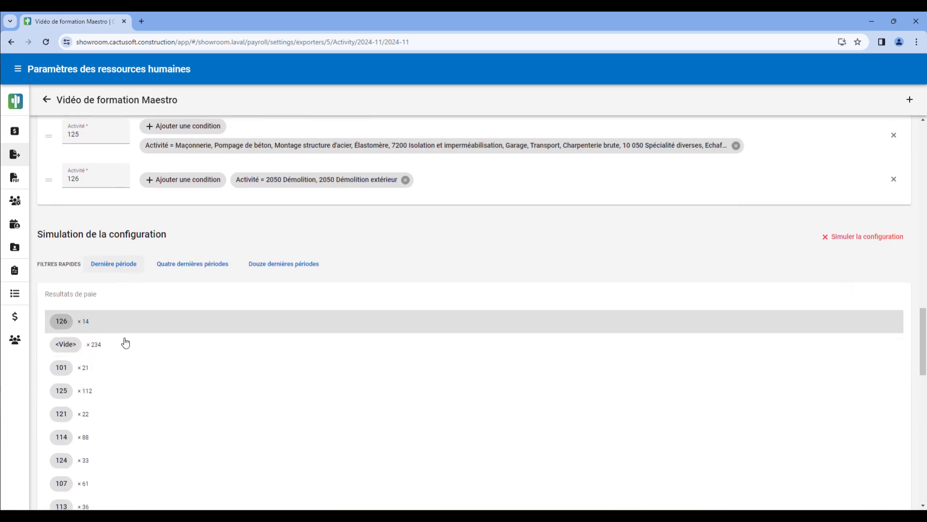
{"action": "scroll", "coordinate": [349, 422], "scroll_direction": "down", "scroll_amount": 8}
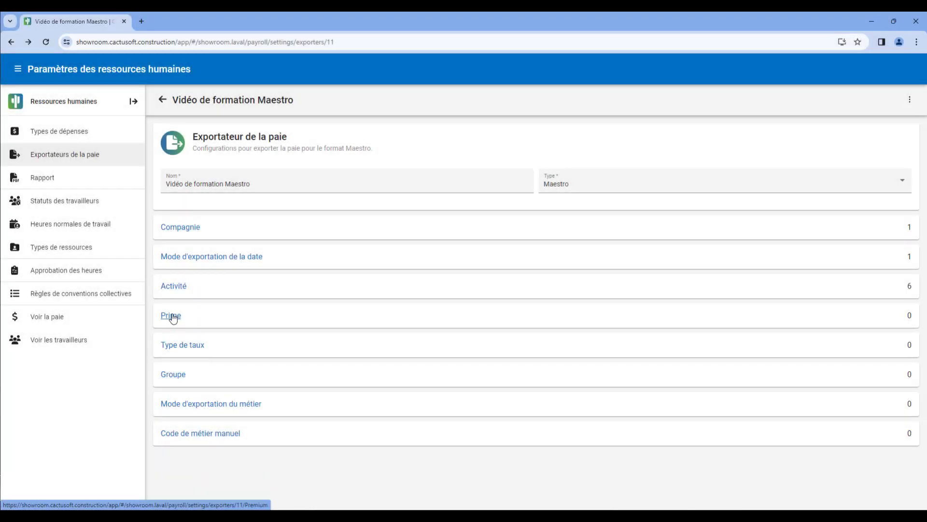
Open the exporter's Prime configuration and add a rule with the value PENSI
{"action": "left_click", "coordinate": [172, 317]}
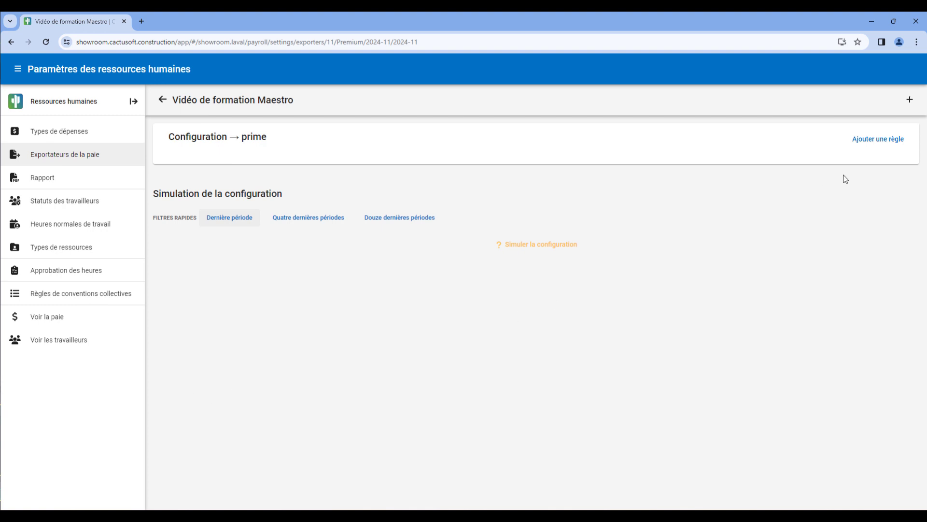
{"action": "left_click", "coordinate": [910, 99]}
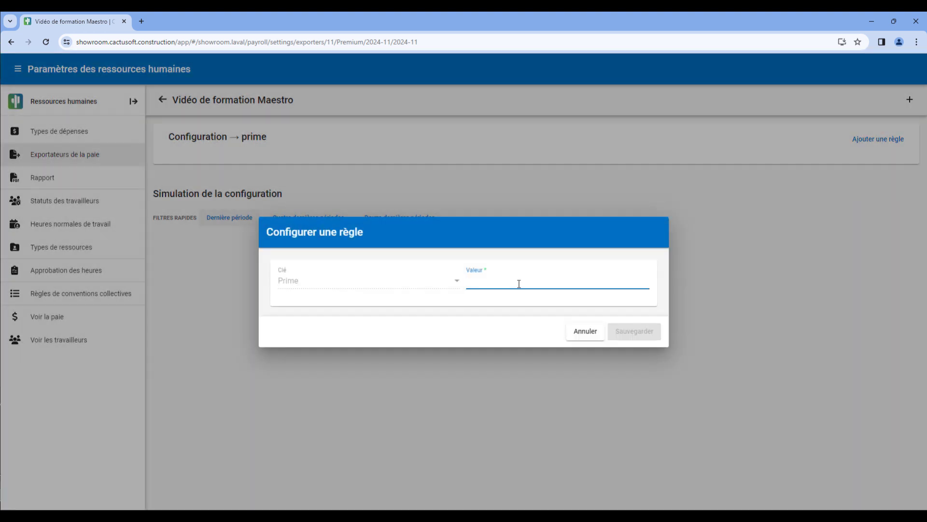
{"action": "type", "text": "PENSI"}
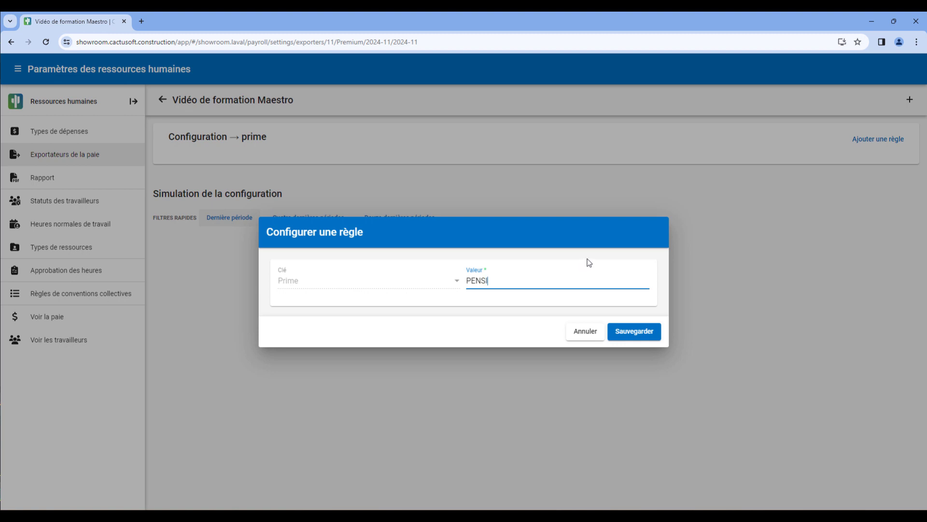
{"action": "left_click", "coordinate": [621, 333]}
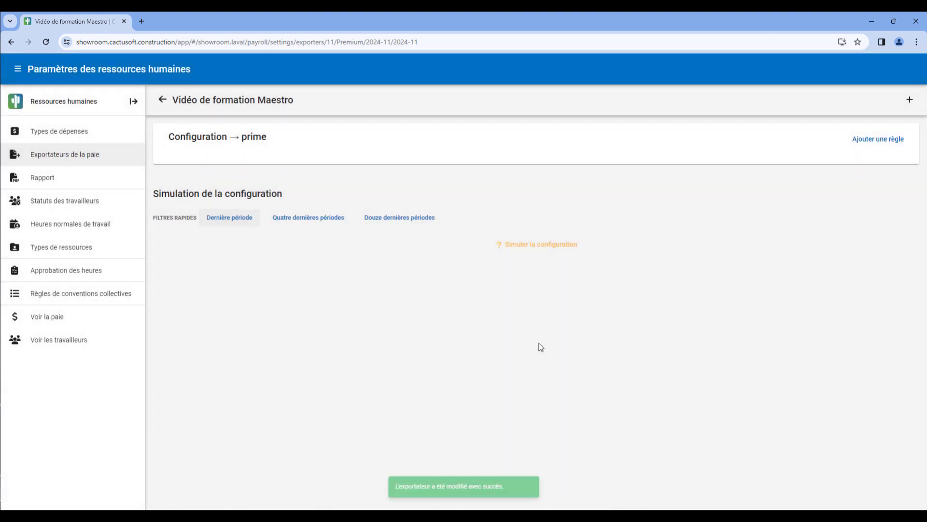
Add a condition to the PENSI rule with the field Type de gain and the expected value 14 - Pension
{"action": "left_click", "coordinate": [290, 174]}
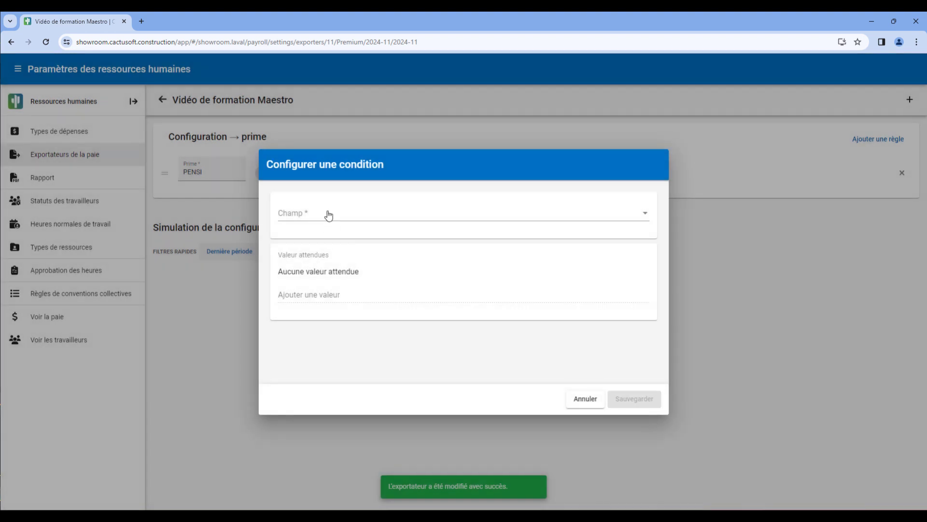
{"action": "left_click", "coordinate": [329, 215]}
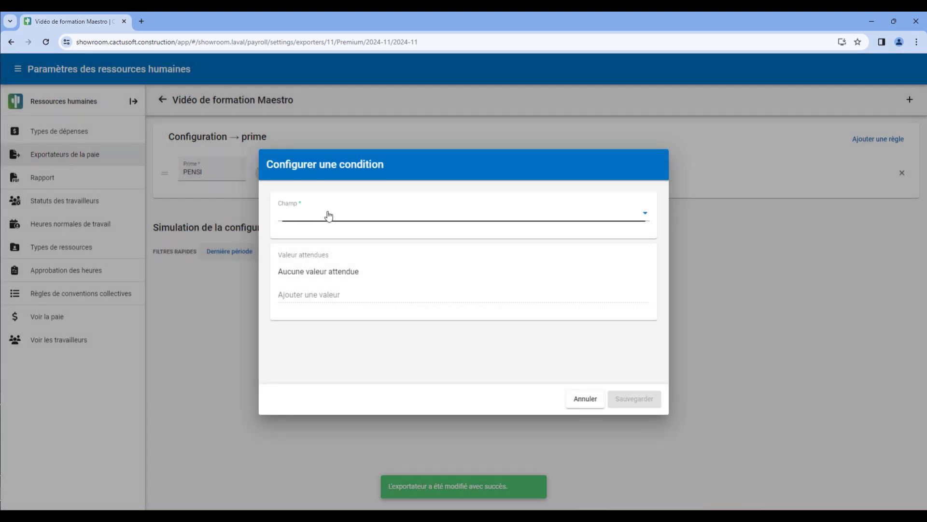
{"action": "scroll", "coordinate": [348, 271], "scroll_direction": "down", "scroll_amount": 1}
{"action": "left_click", "coordinate": [339, 304]}
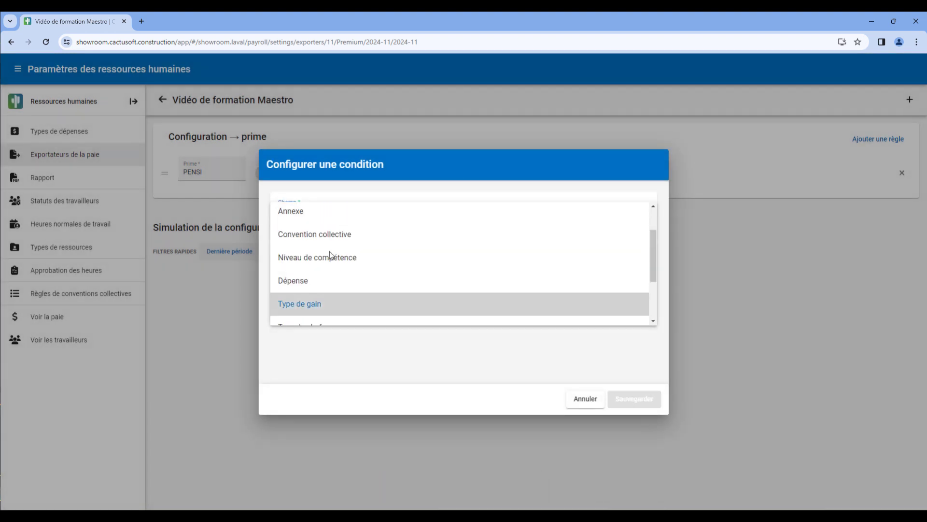
{"action": "left_click", "coordinate": [319, 293]}
{"action": "type", "text": "pe"}
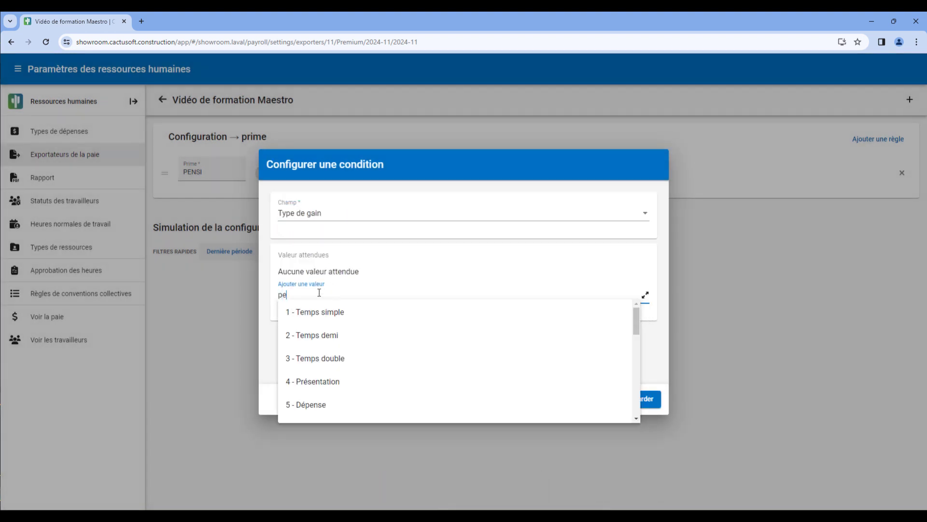
{"action": "type", "text": "nsi"}
{"action": "left_click", "coordinate": [315, 312]}
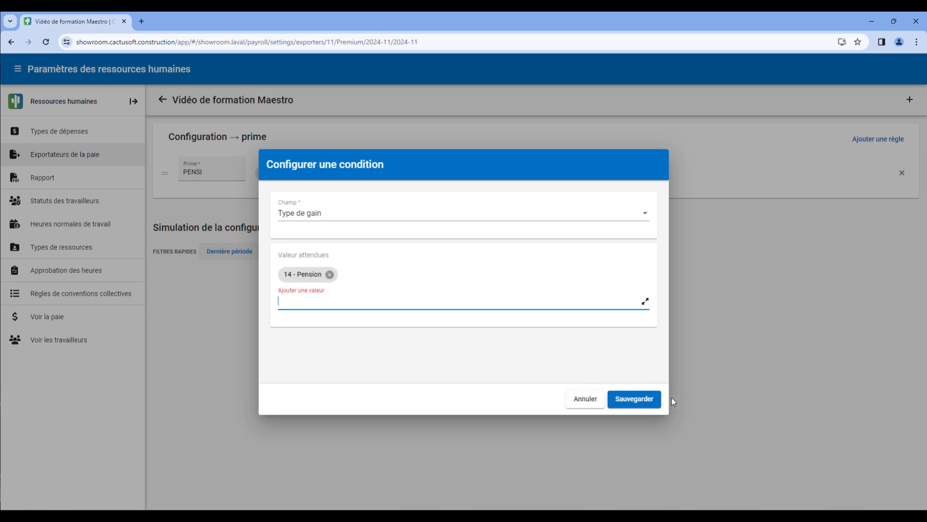
{"action": "left_click", "coordinate": [635, 399]}
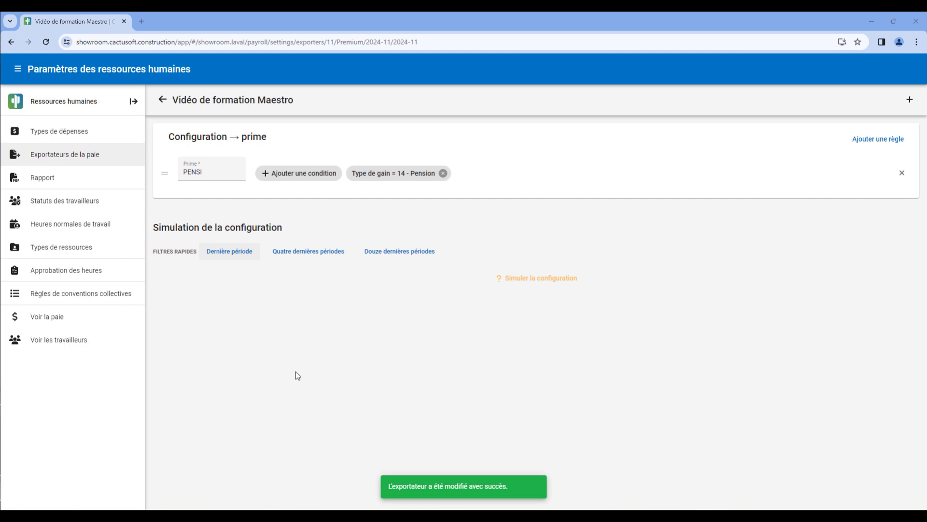
Add a second Prime rule with the value DEPLA
{"action": "left_click", "coordinate": [908, 102]}
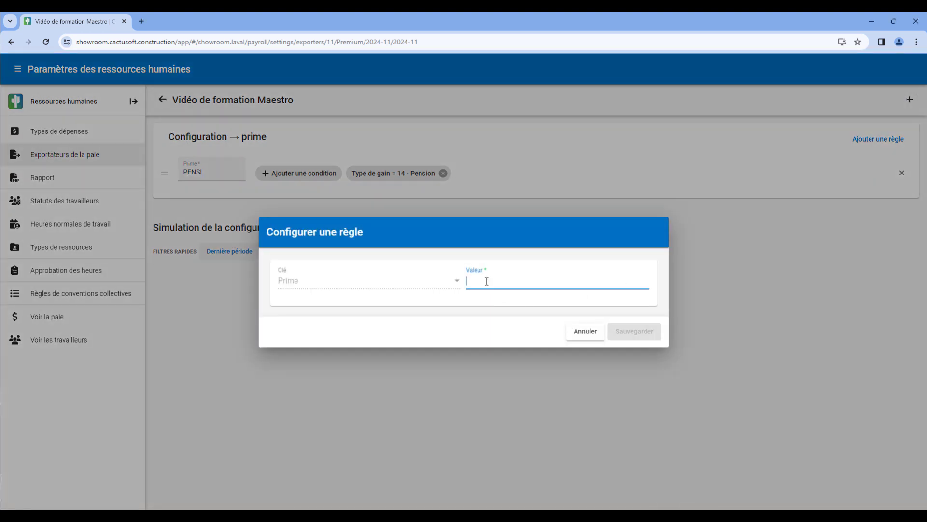
{"action": "type", "text": "DEPLA"}
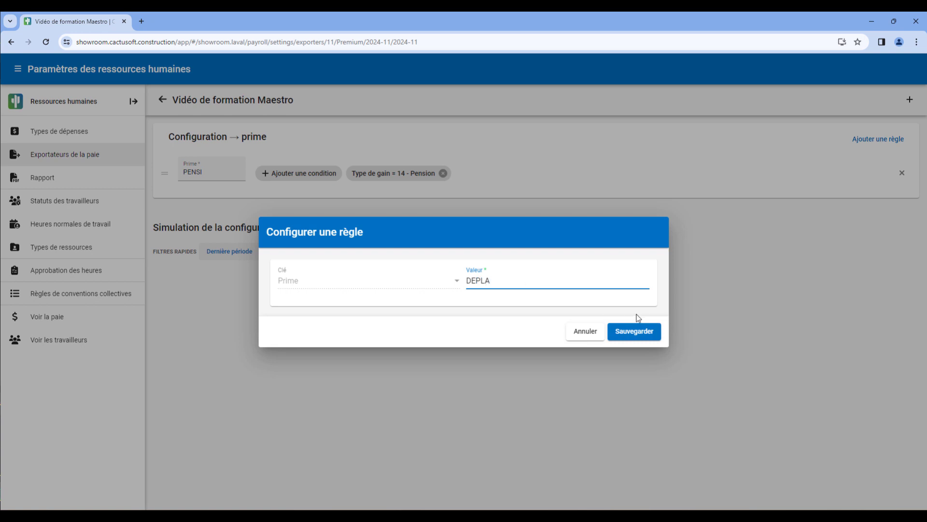
{"action": "left_click", "coordinate": [637, 331]}
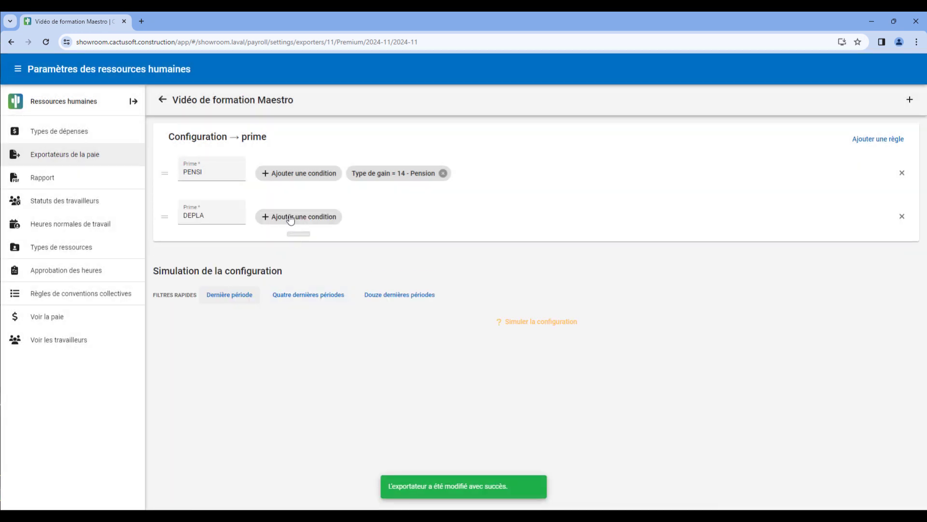
Add a condition to the DEPLA rule with the field Type de gain and the expected value 13 - Déplacements
{"action": "left_click", "coordinate": [290, 220]}
{"action": "left_click", "coordinate": [316, 215]}
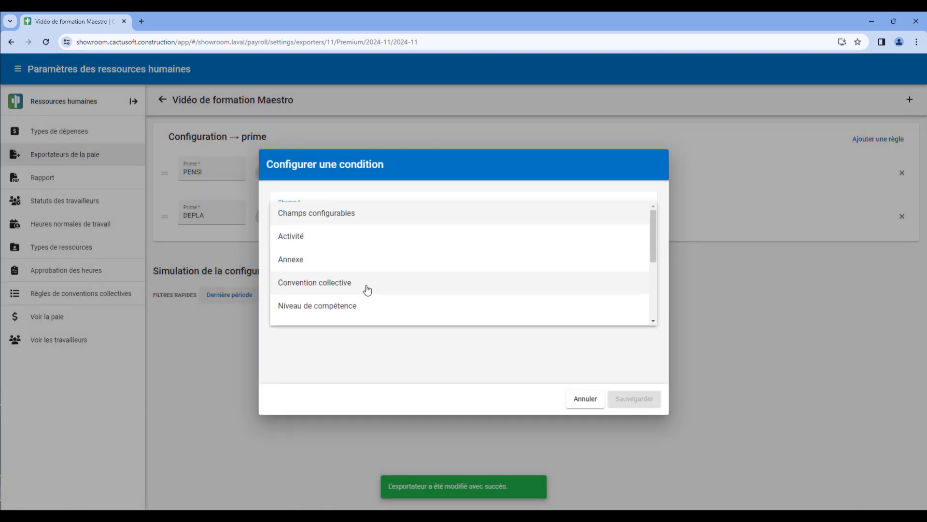
{"action": "scroll", "coordinate": [358, 294], "scroll_direction": "down", "scroll_amount": 2}
{"action": "left_click", "coordinate": [342, 304]}
{"action": "left_click", "coordinate": [353, 290]}
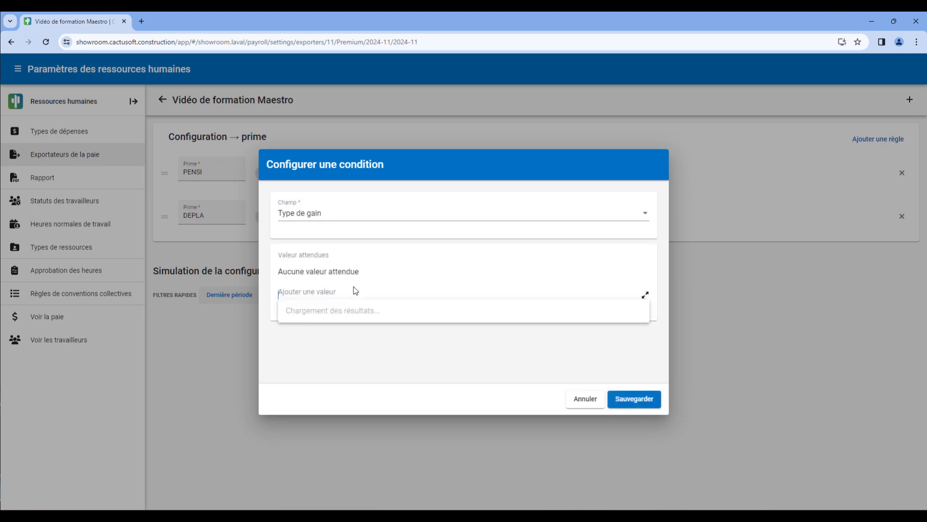
{"action": "type", "text": "dépl"}
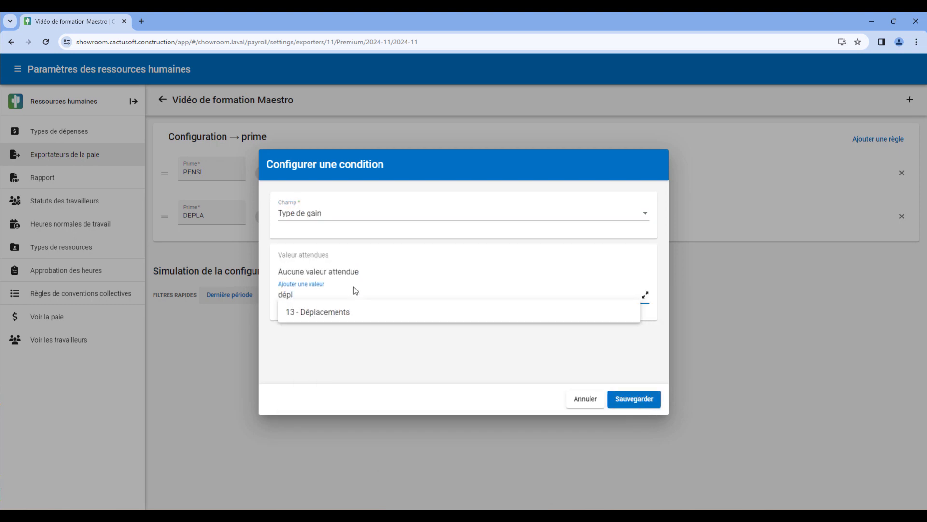
{"action": "left_click", "coordinate": [343, 311]}
{"action": "left_click", "coordinate": [618, 399]}
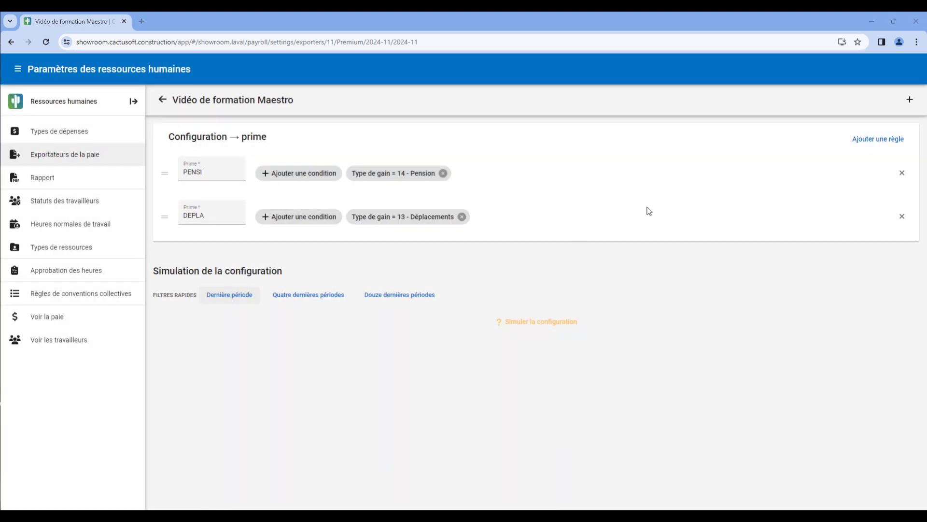
Add a third Prime rule with the value CGTA
{"action": "left_click", "coordinate": [911, 100]}
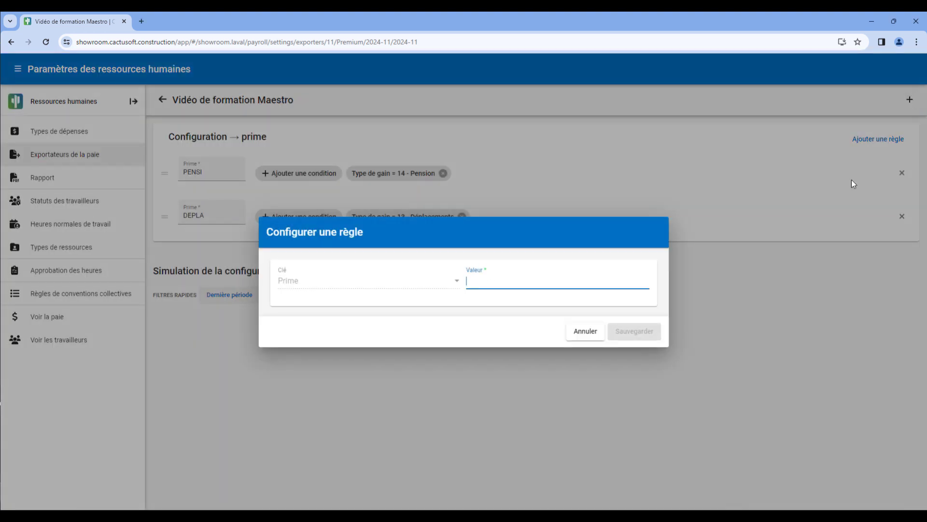
{"action": "type", "text": "CGTA"}
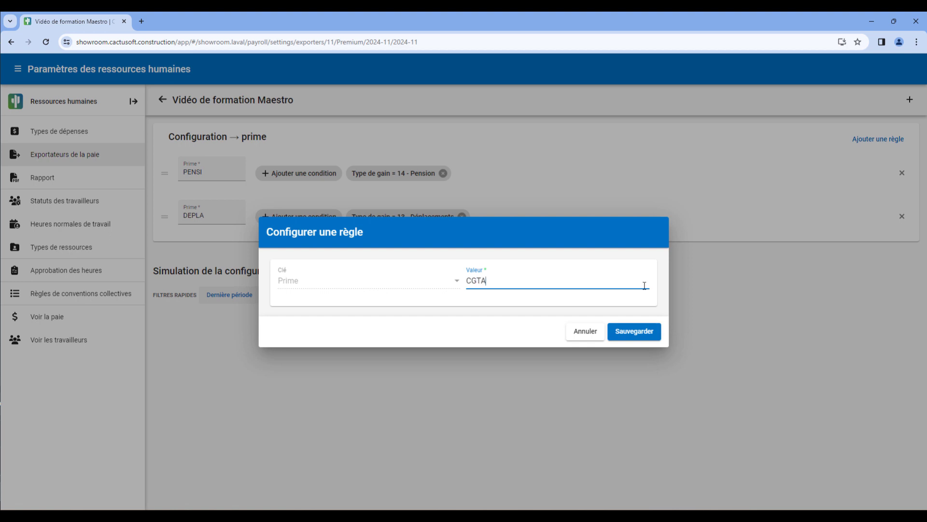
{"action": "left_click", "coordinate": [618, 337]}
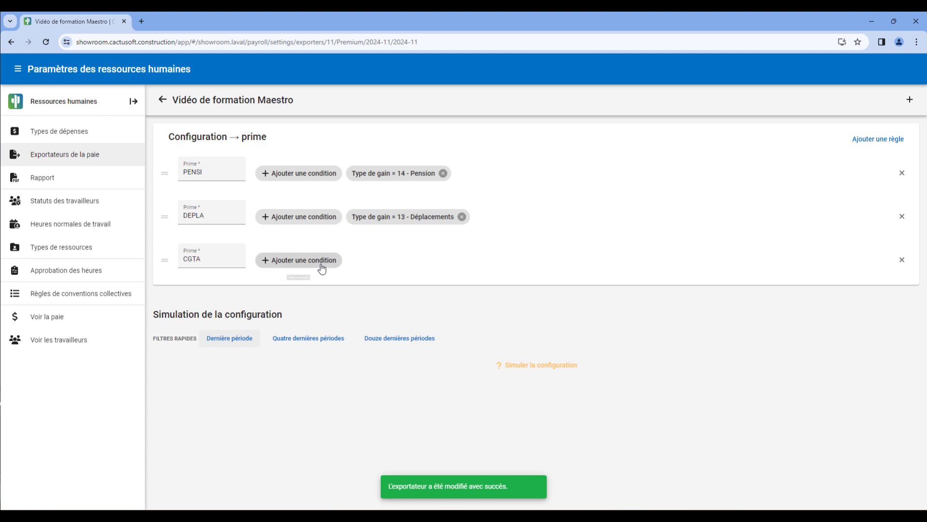
Add a condition to the CGTA rule with the field Type de gain and the expected value 19 - Prime de chef : temps simple
{"action": "left_click", "coordinate": [320, 262]}
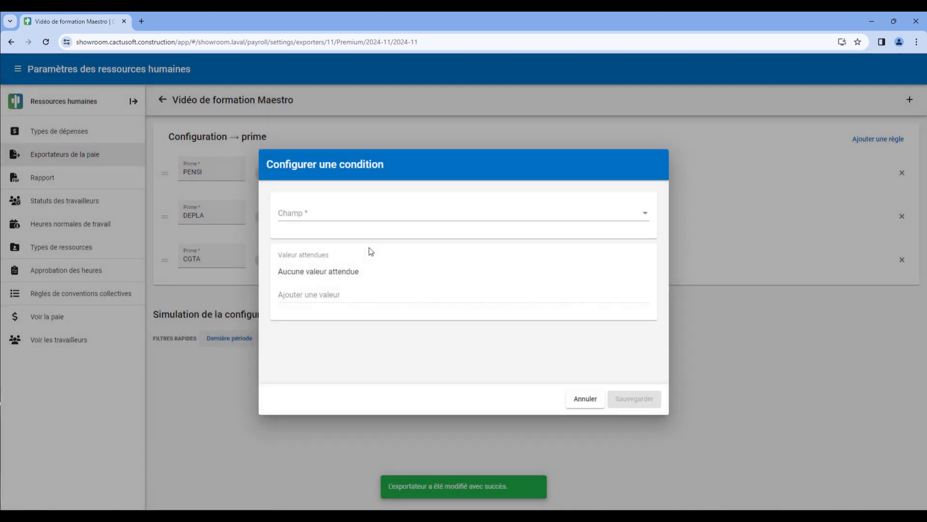
{"action": "left_click", "coordinate": [363, 209]}
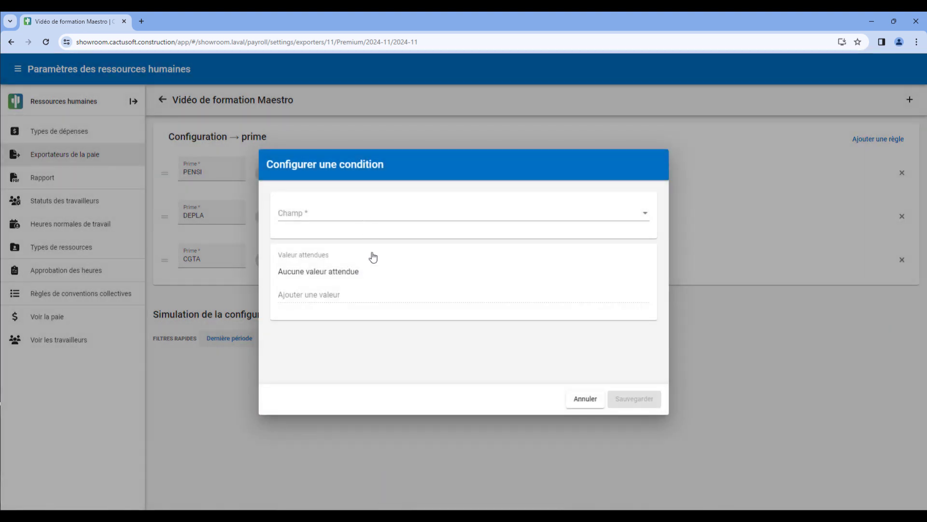
{"action": "scroll", "coordinate": [374, 291], "scroll_direction": "down", "scroll_amount": 1}
{"action": "scroll", "coordinate": [375, 294], "scroll_direction": "down", "scroll_amount": 2}
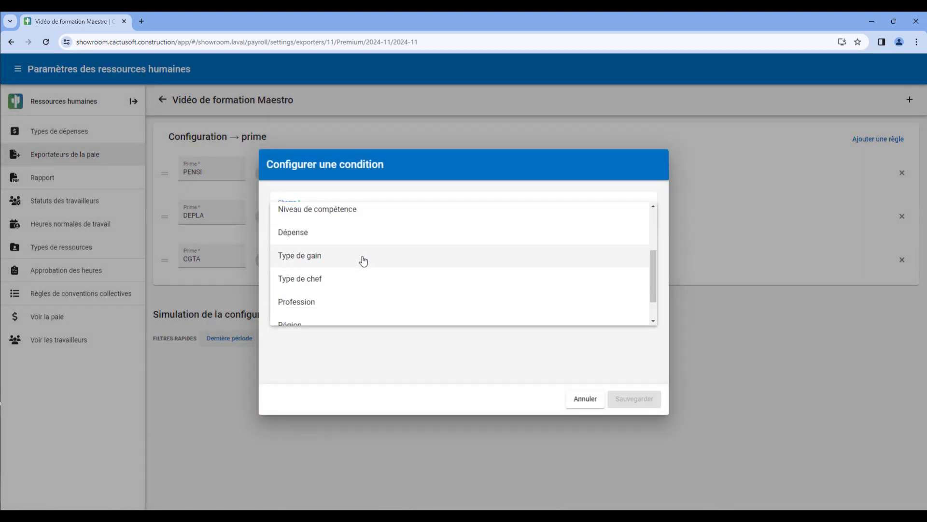
{"action": "left_click", "coordinate": [359, 258]}
{"action": "left_click", "coordinate": [348, 292]}
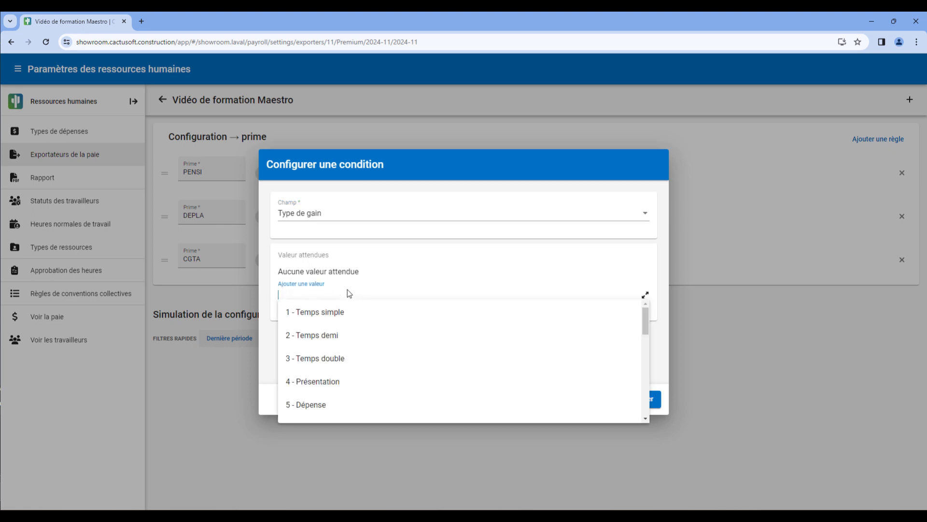
{"action": "type", "text": "prime"}
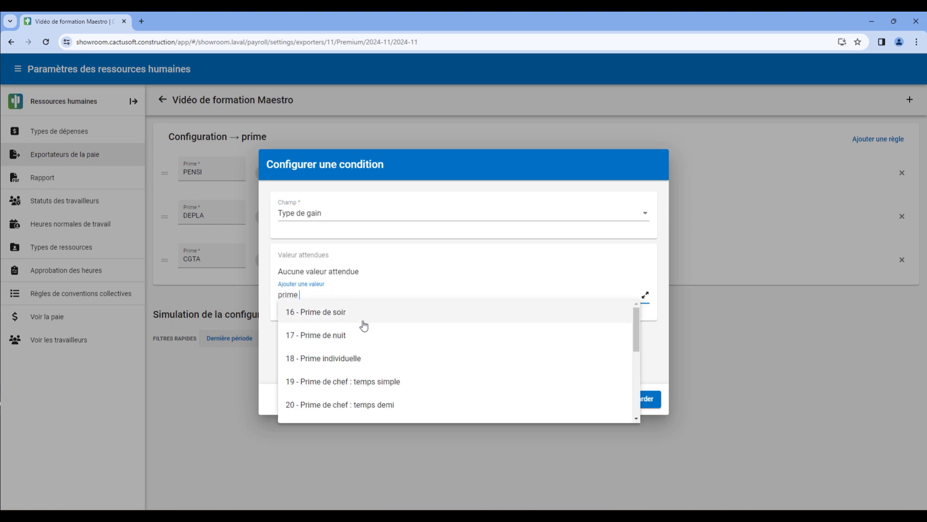
{"action": "left_click", "coordinate": [391, 384]}
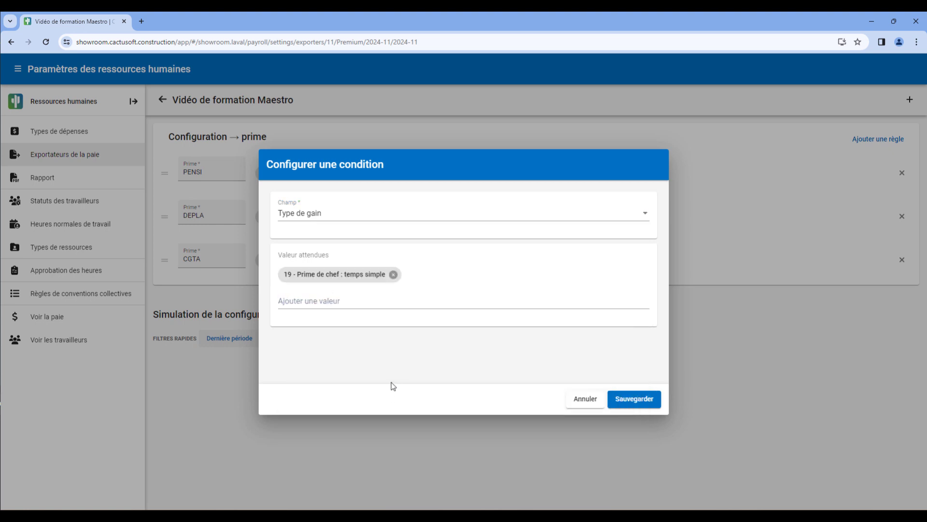
{"action": "left_click", "coordinate": [657, 397]}
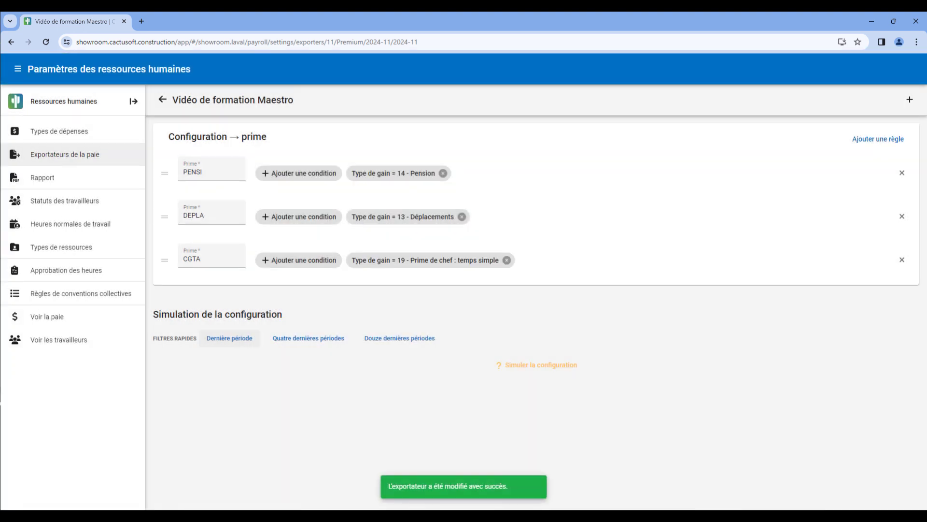
Add an Activité condition to the CGTA rule with the expected values Travaux, Formation, Supervision, Asphaltage and Pont
{"action": "left_click", "coordinate": [270, 261]}
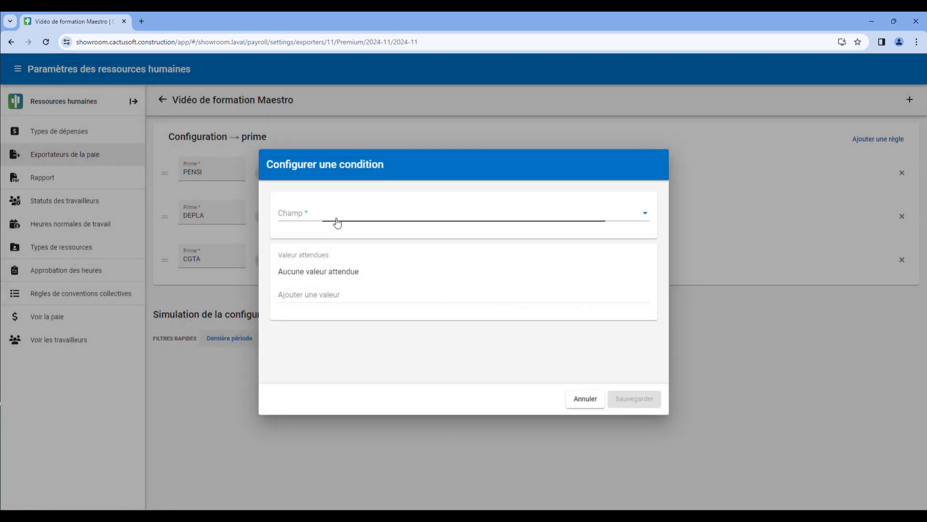
{"action": "left_click", "coordinate": [336, 220]}
{"action": "left_click", "coordinate": [340, 238]}
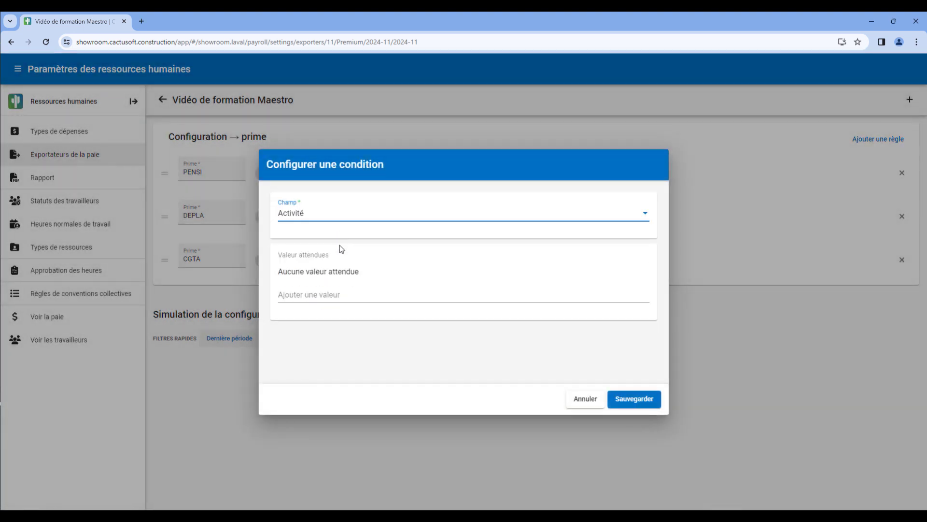
{"action": "left_click", "coordinate": [326, 290]}
{"action": "left_click", "coordinate": [333, 310]}
{"action": "left_click", "coordinate": [345, 297]}
{"action": "left_click", "coordinate": [342, 320]}
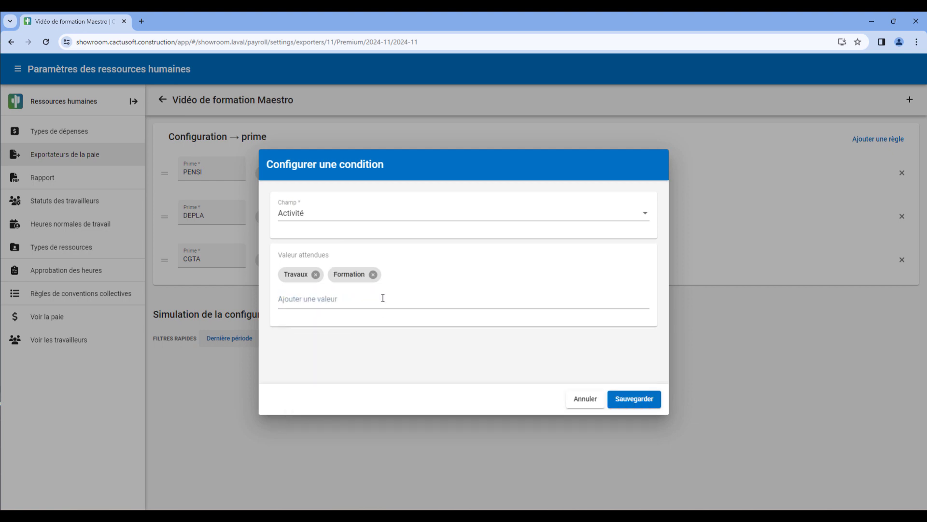
{"action": "left_click", "coordinate": [381, 297]}
{"action": "left_click", "coordinate": [373, 323]}
{"action": "left_click", "coordinate": [421, 298]}
{"action": "left_click", "coordinate": [401, 319]}
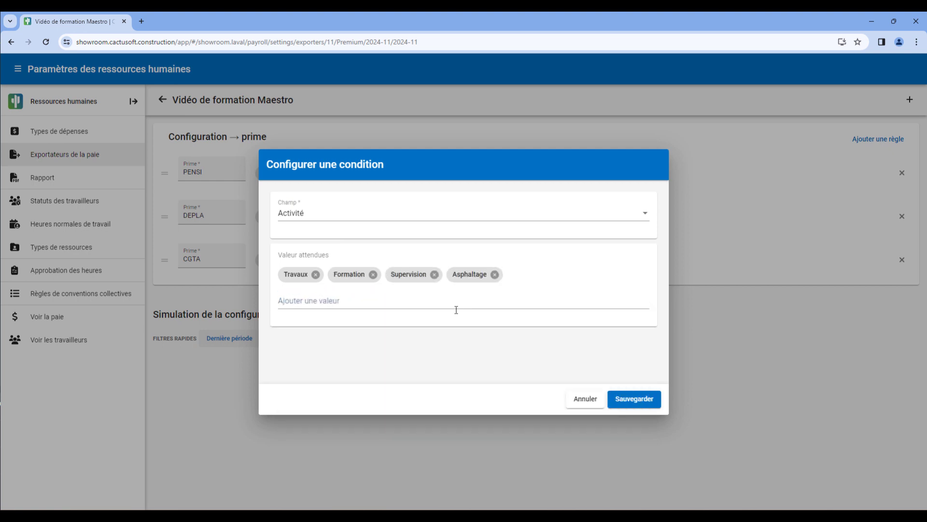
{"action": "left_click", "coordinate": [456, 304]}
{"action": "left_click", "coordinate": [459, 318]}
{"action": "left_click", "coordinate": [648, 410]}
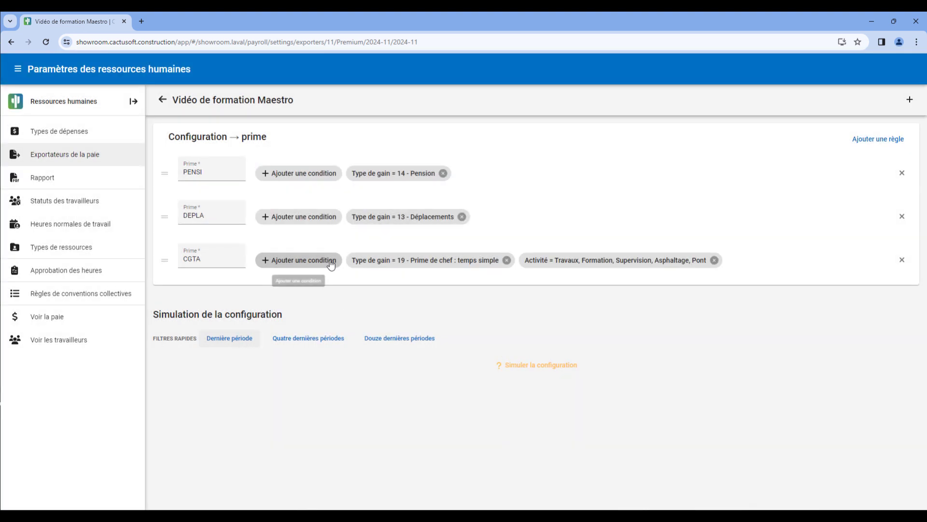
Add a condition to the CGTA rule with the field Type de chef and the expected value Chef de groupe
{"action": "left_click", "coordinate": [331, 264]}
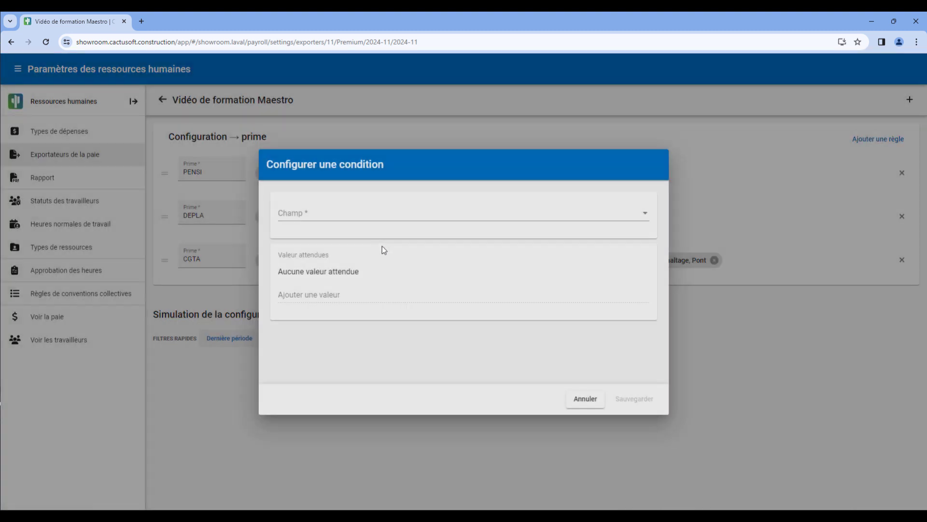
{"action": "left_click", "coordinate": [346, 211]}
{"action": "scroll", "coordinate": [367, 254], "scroll_direction": "down", "scroll_amount": 2}
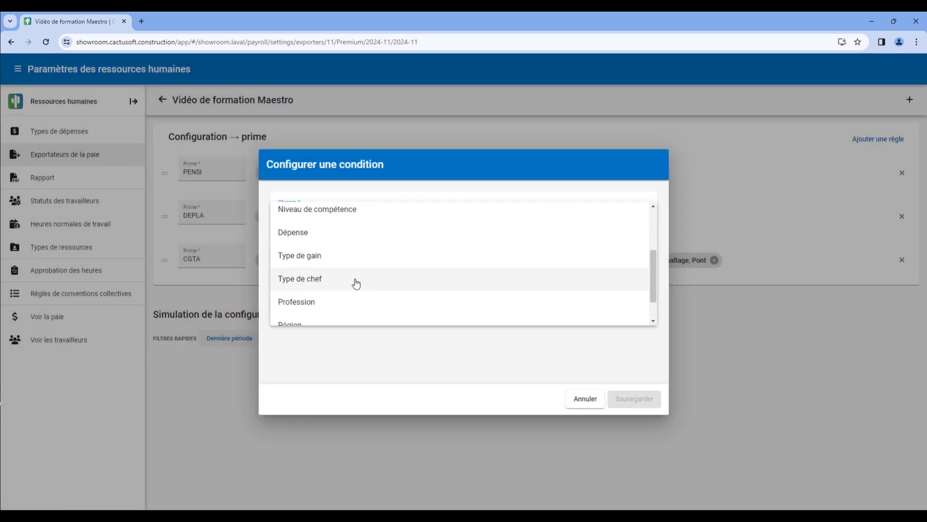
{"action": "left_click", "coordinate": [354, 282]}
{"action": "left_click", "coordinate": [342, 290]}
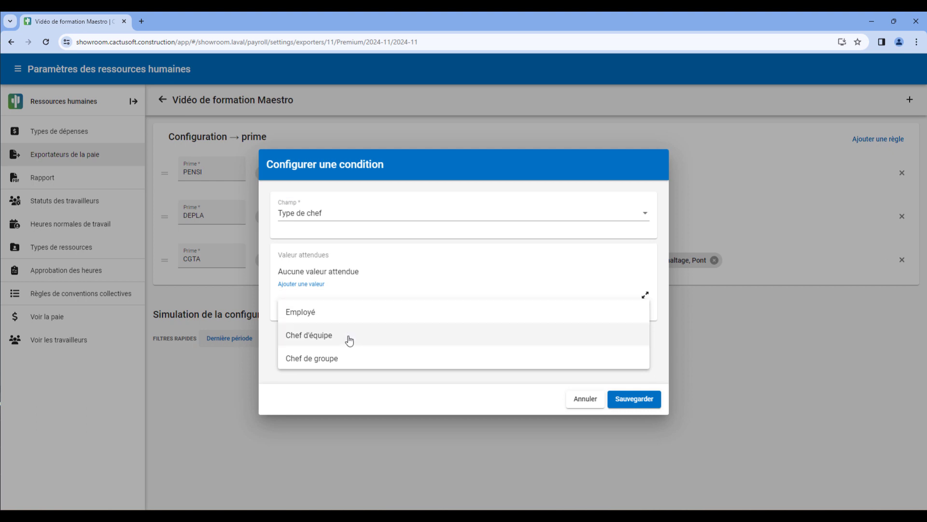
{"action": "left_click", "coordinate": [352, 359]}
{"action": "left_click", "coordinate": [642, 399]}
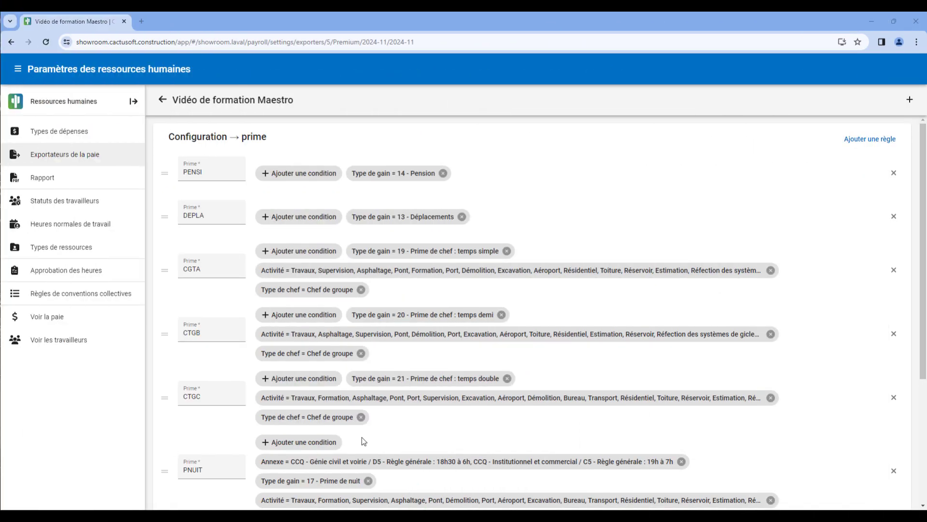
Review the full list of Prime rules and simulate the bonus configuration for the last period
{"action": "scroll", "coordinate": [685, 413], "scroll_direction": "down", "scroll_amount": 4}
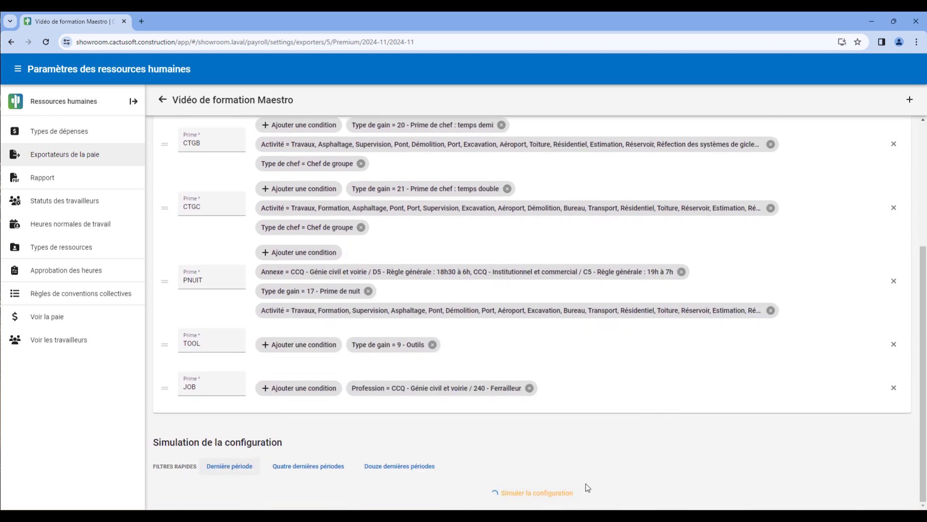
{"action": "scroll", "coordinate": [587, 487], "scroll_direction": "down", "scroll_amount": 4}
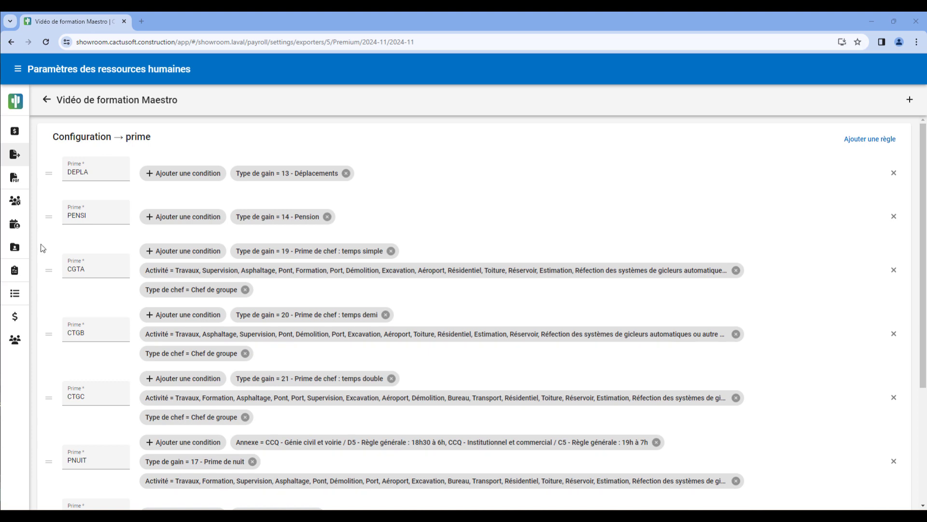
Add a new Prime rule with the value PENSG
{"action": "left_click", "coordinate": [905, 100]}
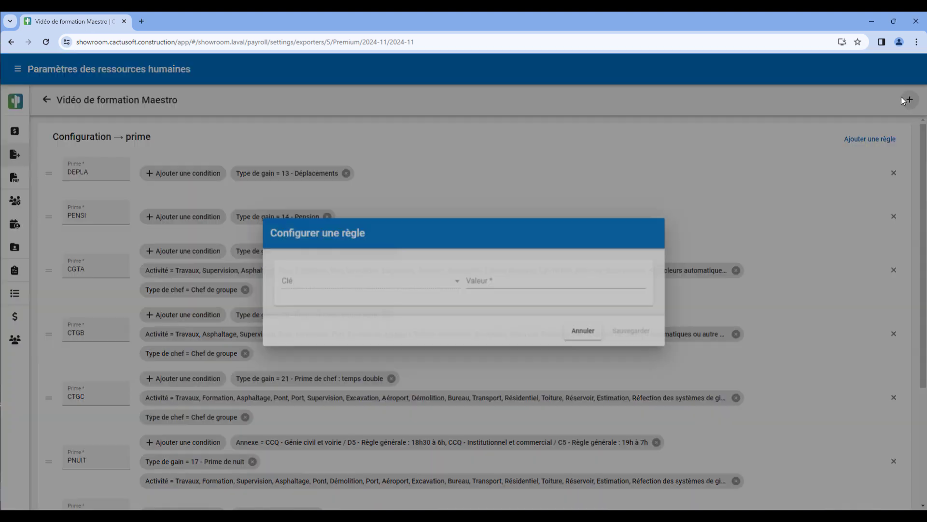
{"action": "type", "text": "PE"}
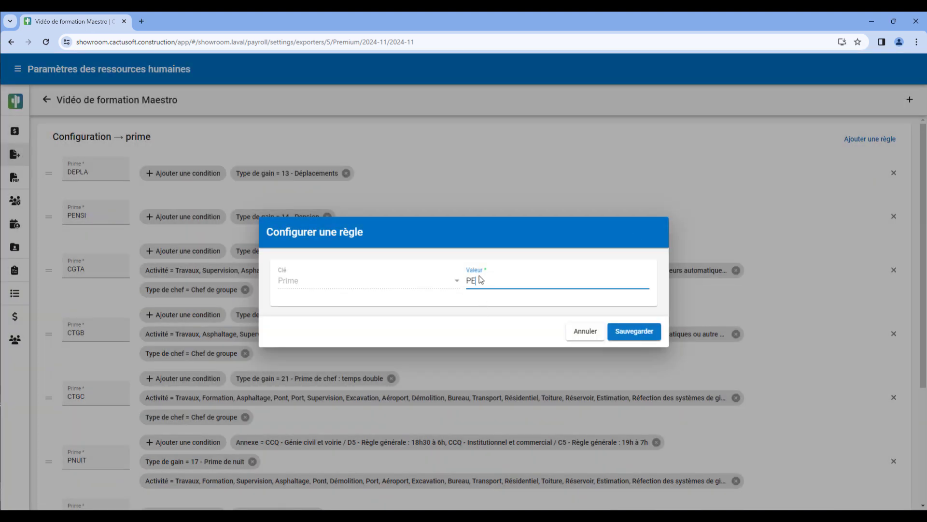
{"action": "type", "text": "NSG"}
{"action": "left_click", "coordinate": [621, 333]}
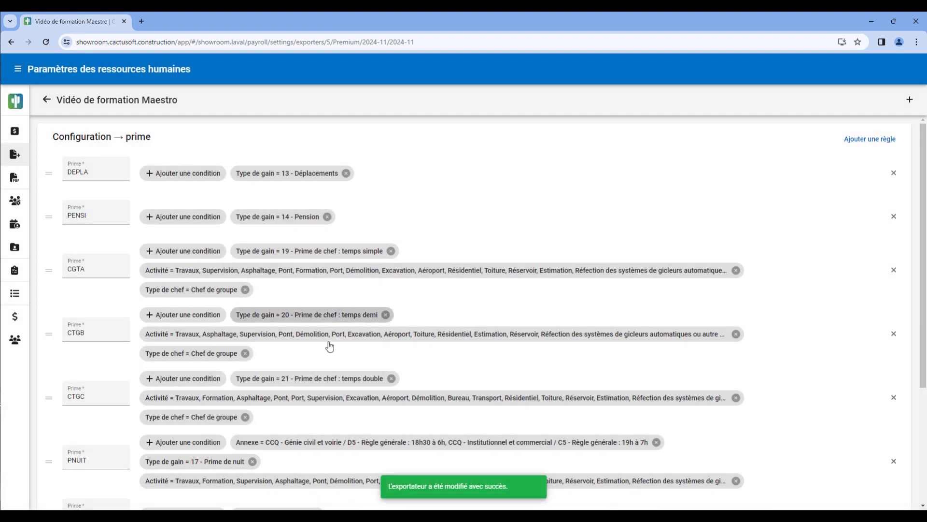
Add a condition to the PENSG rule with the field Type de gain and the expected value 14 - Pension
{"action": "scroll", "coordinate": [330, 346], "scroll_direction": "down", "scroll_amount": 4}
{"action": "left_click", "coordinate": [190, 432]}
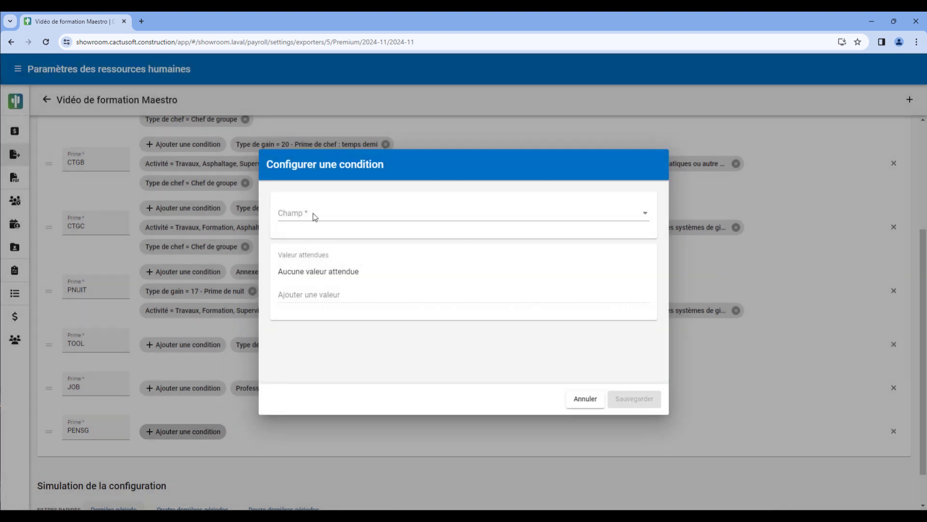
{"action": "left_click", "coordinate": [314, 215]}
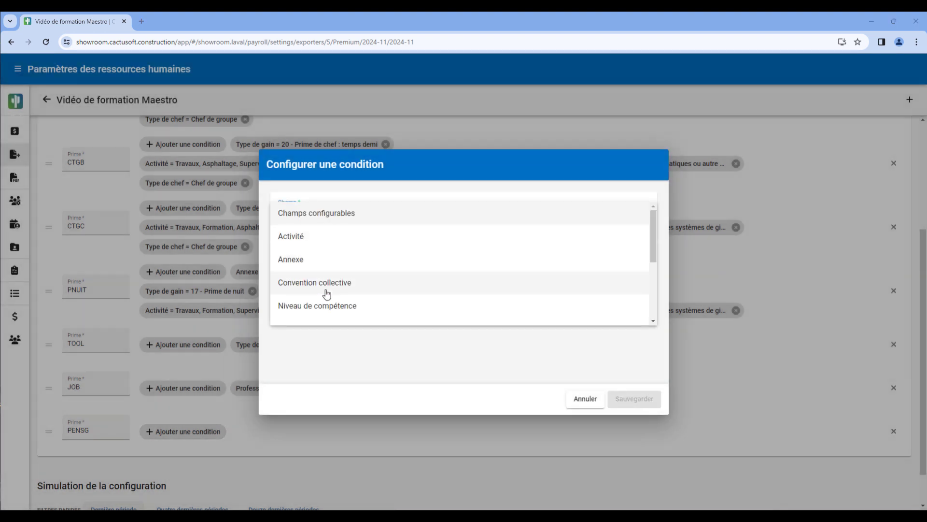
{"action": "scroll", "coordinate": [326, 293], "scroll_direction": "down", "scroll_amount": 3}
{"action": "left_click", "coordinate": [325, 257]}
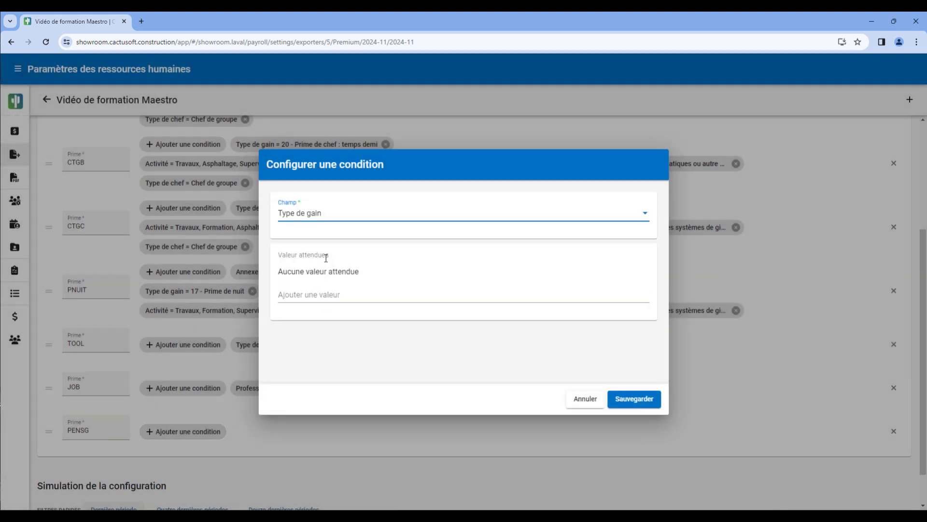
{"action": "left_click", "coordinate": [318, 291]}
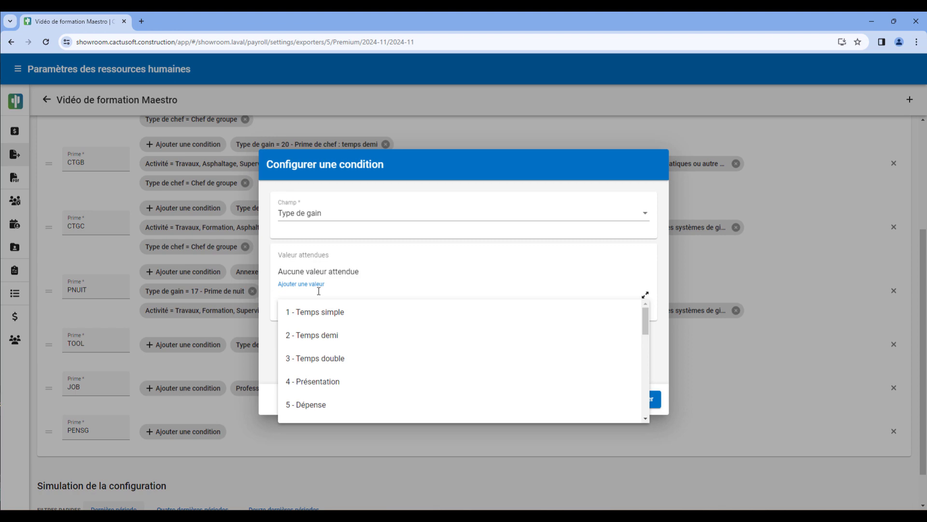
{"action": "type", "text": "14"}
{"action": "left_click", "coordinate": [323, 311]}
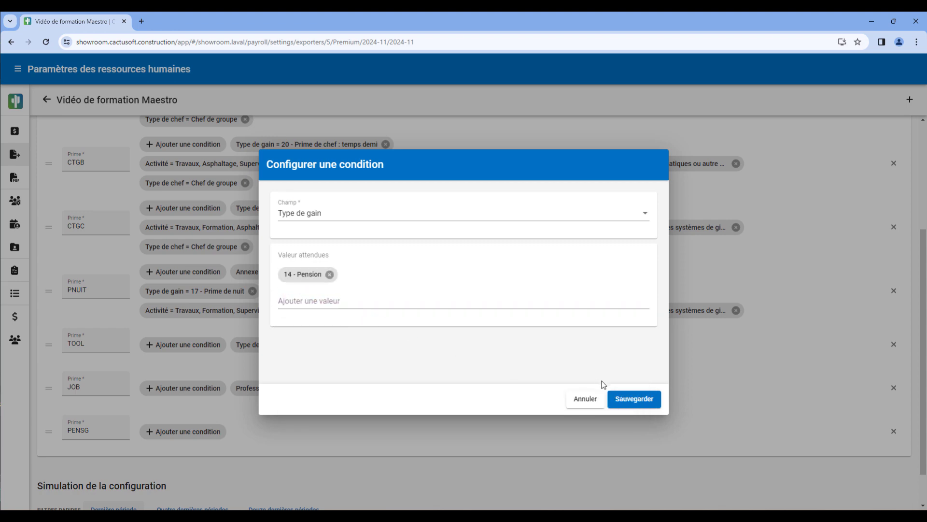
{"action": "left_click", "coordinate": [617, 403]}
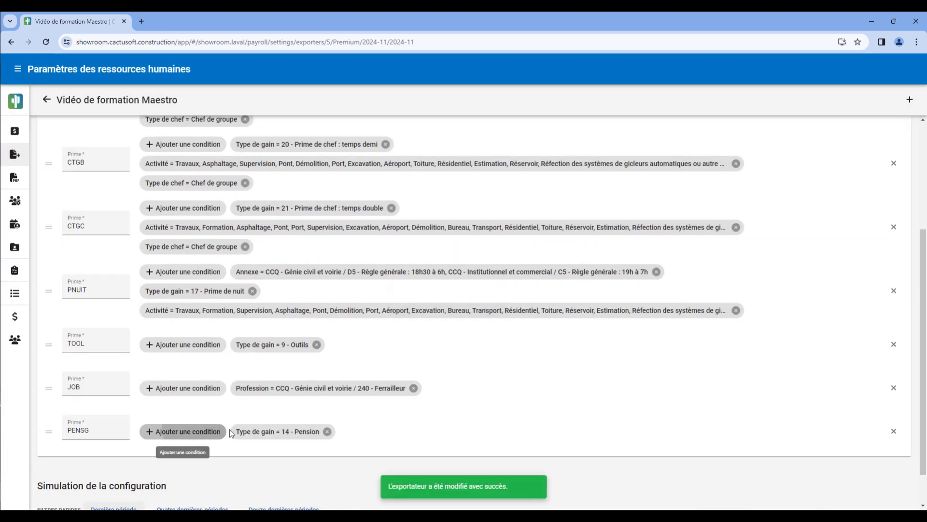
Add a condition to the PENSG rule with the field Convention collective and the expected value CCQ - Génie civil et voirie
{"action": "left_click", "coordinate": [186, 431]}
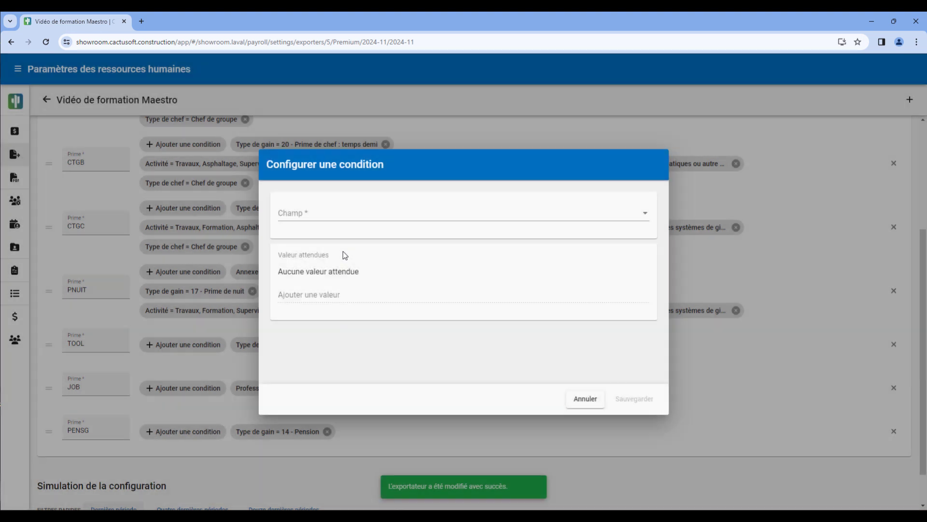
{"action": "left_click", "coordinate": [337, 214]}
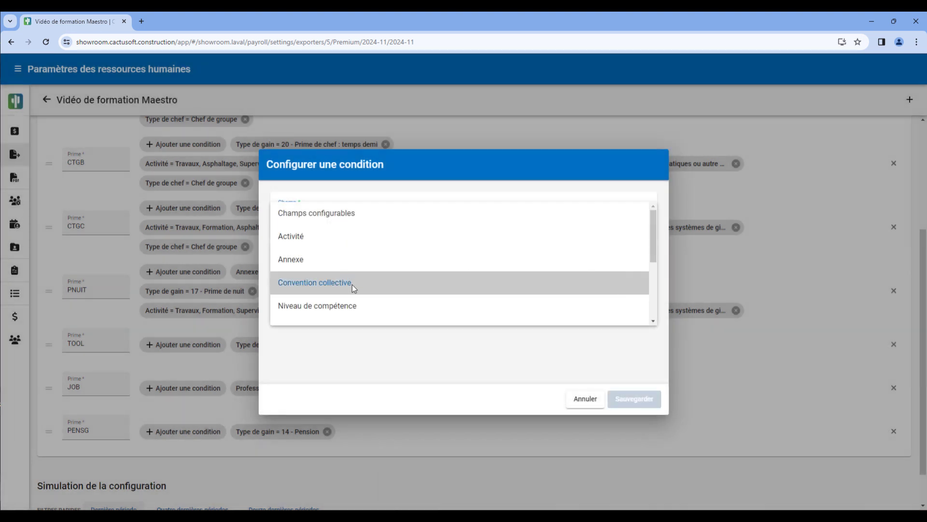
{"action": "left_click", "coordinate": [352, 285]}
{"action": "left_click", "coordinate": [350, 289]}
{"action": "left_click", "coordinate": [379, 312]}
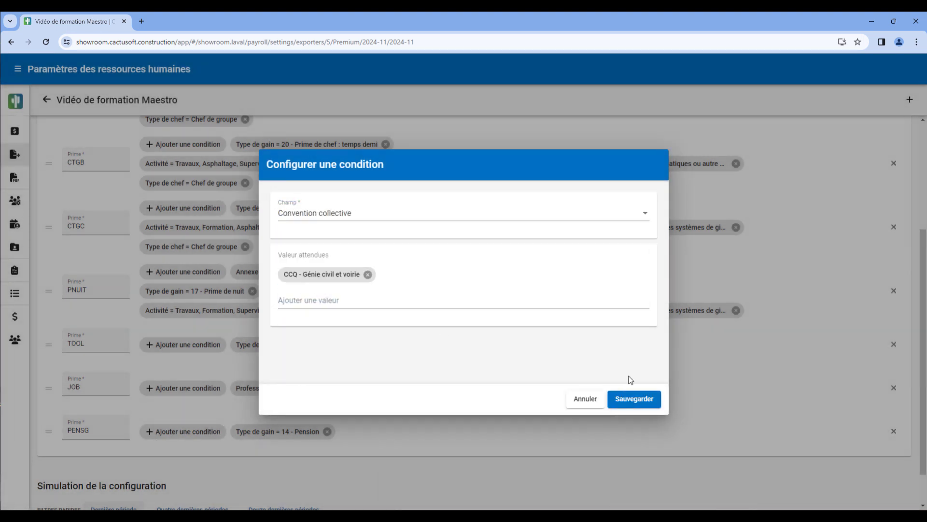
{"action": "left_click", "coordinate": [635, 398]}
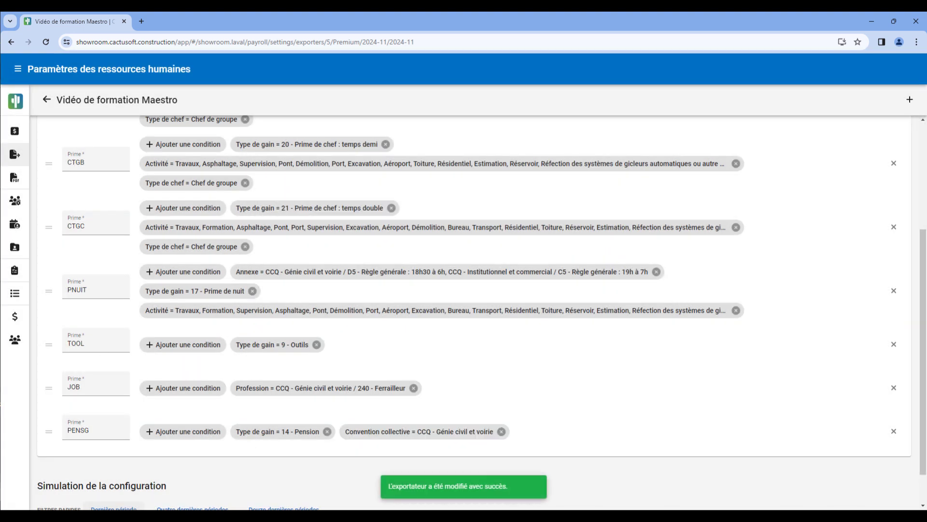
Simulate the bonus configuration for the last period and examine the payroll lines assigned to PENSI, including the second page
{"action": "scroll", "coordinate": [190, 469], "scroll_direction": "down", "scroll_amount": 2}
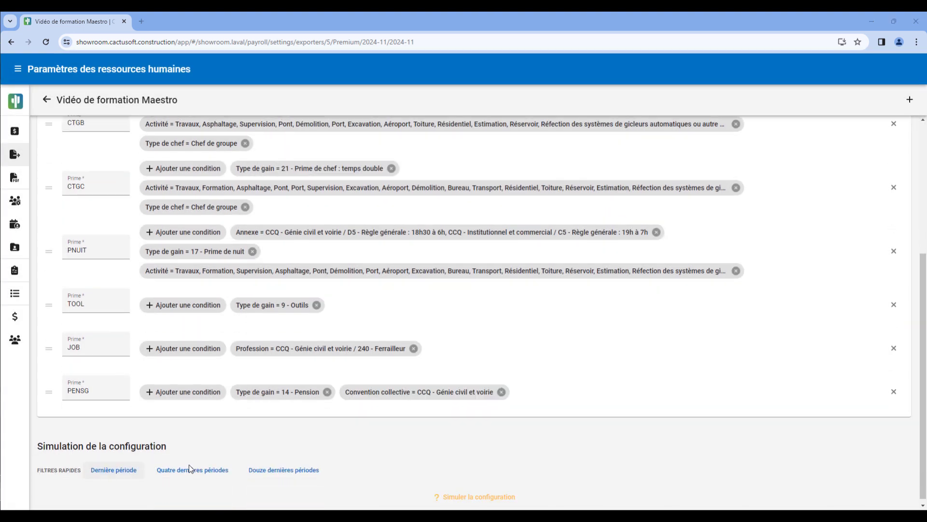
{"action": "left_click", "coordinate": [476, 497]}
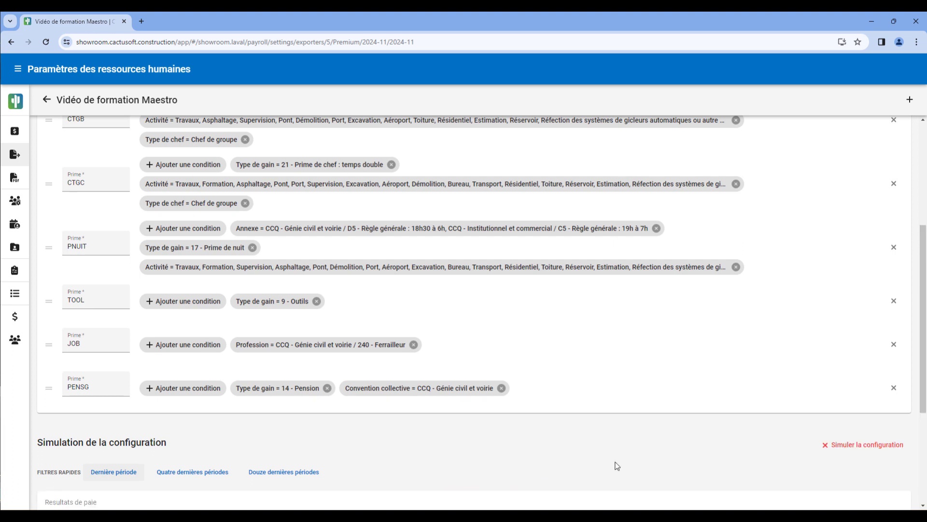
{"action": "scroll", "coordinate": [617, 466], "scroll_direction": "down", "scroll_amount": 4}
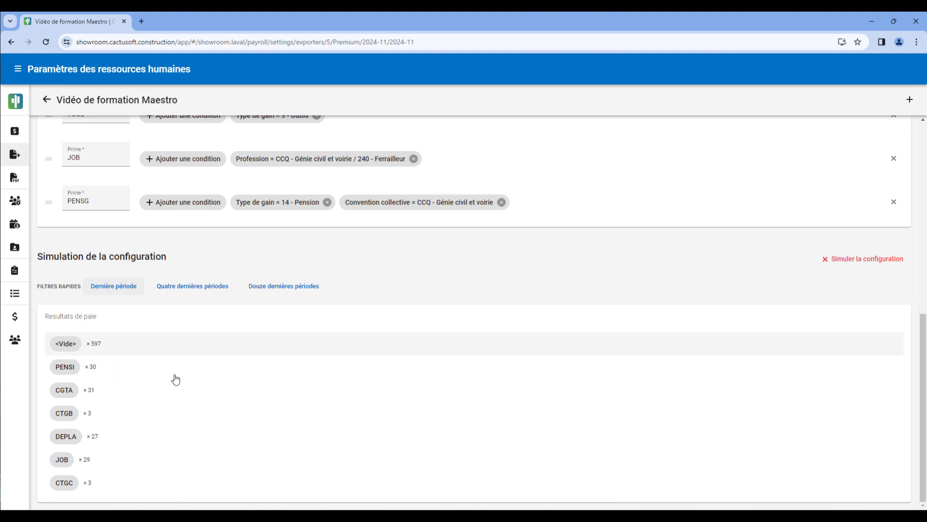
{"action": "left_click", "coordinate": [65, 372]}
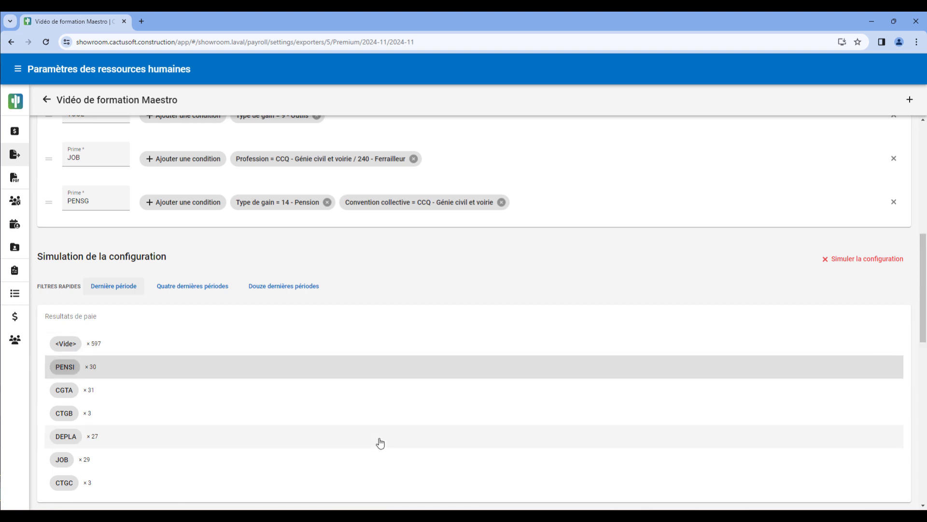
{"action": "scroll", "coordinate": [380, 443], "scroll_direction": "down", "scroll_amount": 10}
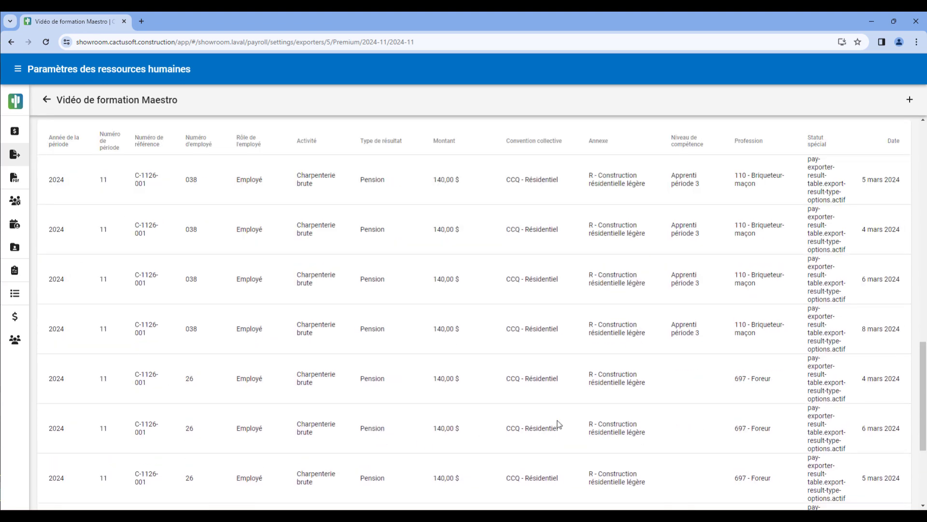
{"action": "scroll", "coordinate": [559, 424], "scroll_direction": "down", "scroll_amount": 2}
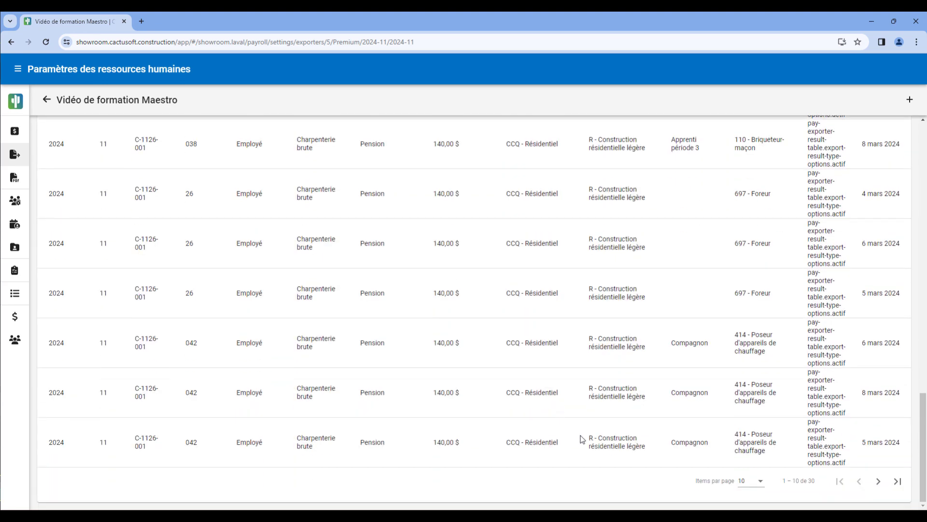
{"action": "left_click", "coordinate": [880, 483]}
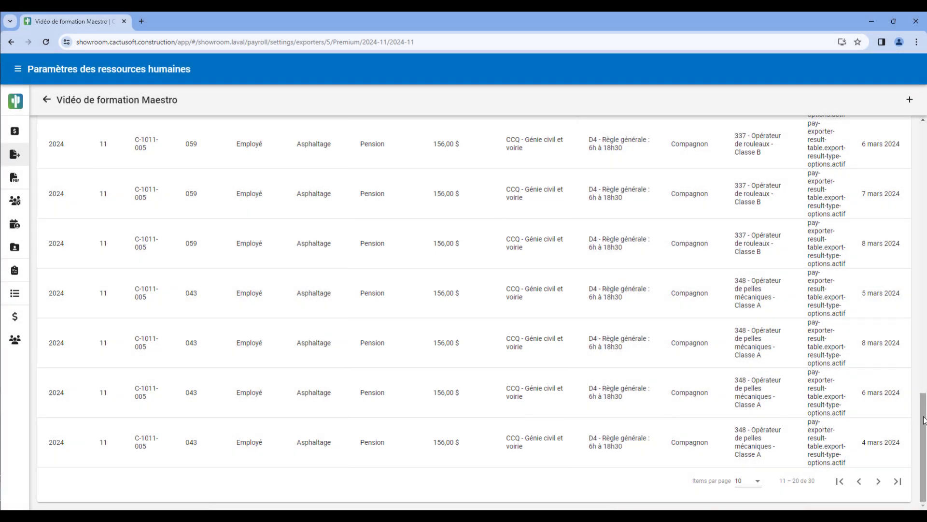
Reorder the Prime rules so that PENSG comes before PENSI
{"action": "left_click_drag", "start_coordinate": [923, 417], "coordinate": [922, 120]}
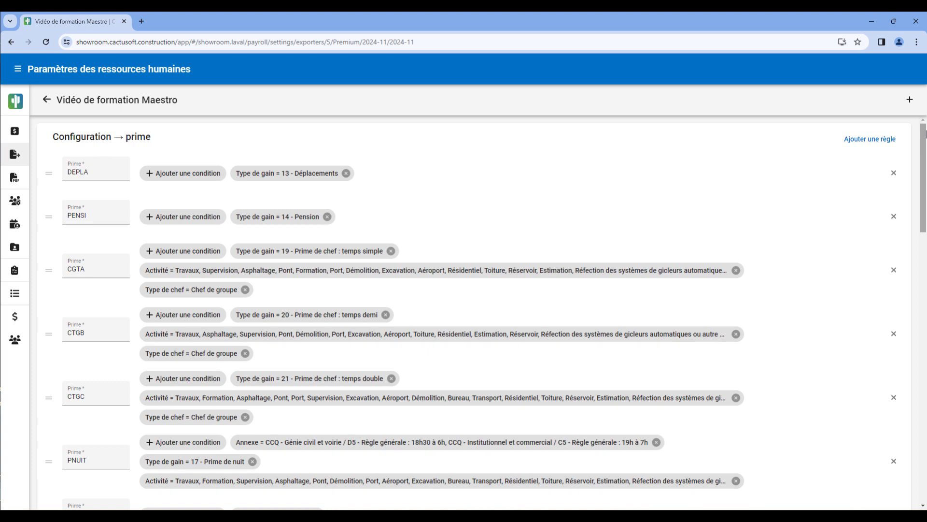
{"action": "left_click_drag", "start_coordinate": [923, 135], "coordinate": [919, 177]}
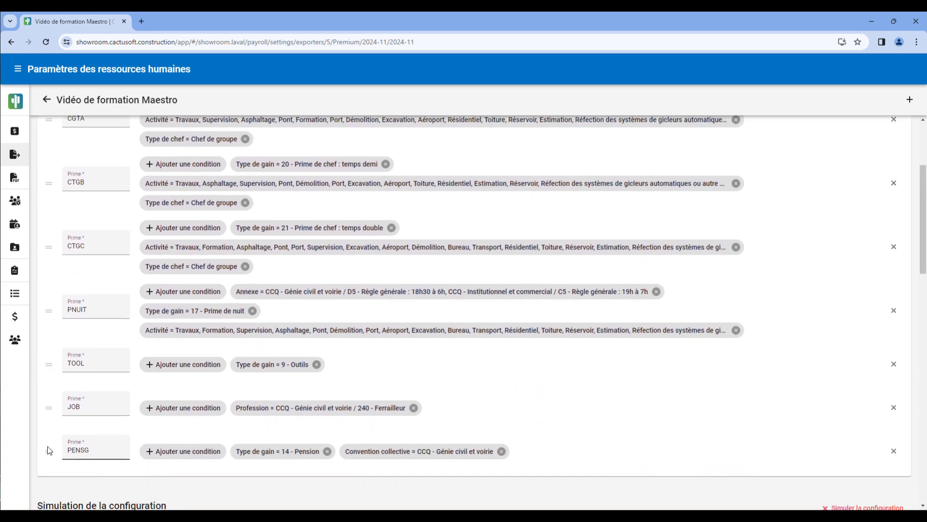
{"action": "left_click_drag", "start_coordinate": [55, 412], "coordinate": [113, 189]}
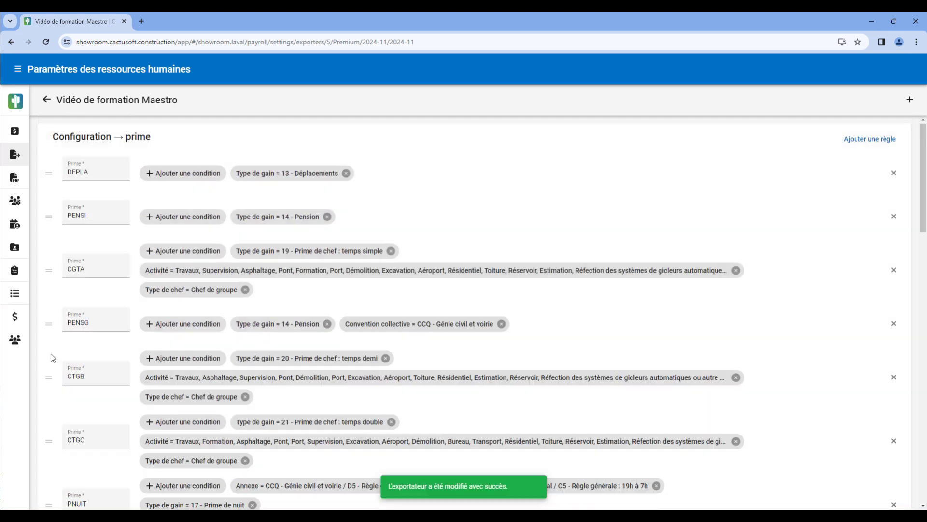
{"action": "left_click_drag", "start_coordinate": [49, 325], "coordinate": [43, 196]}
Rerun the simulation for the last period with the reordered Prime rules and review the payroll results
{"action": "scroll", "coordinate": [393, 383], "scroll_direction": "down", "scroll_amount": 7}
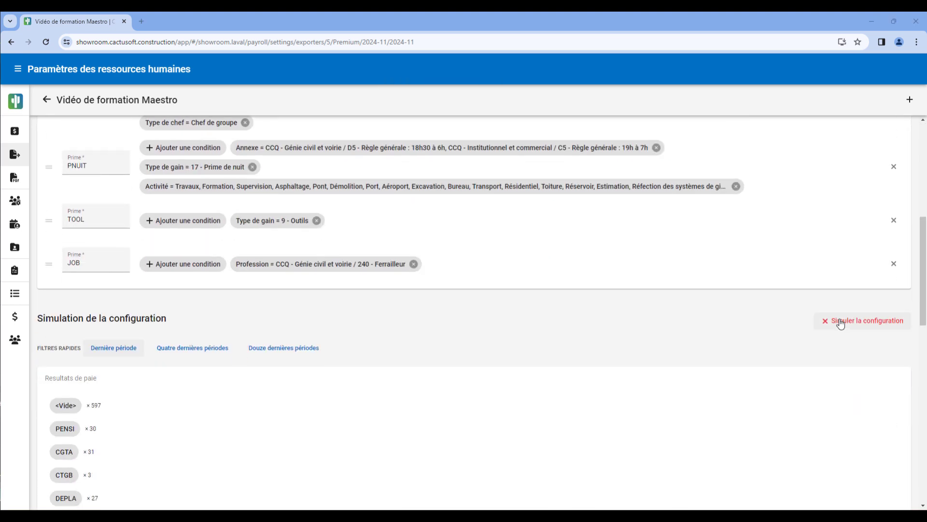
{"action": "left_click", "coordinate": [841, 323]}
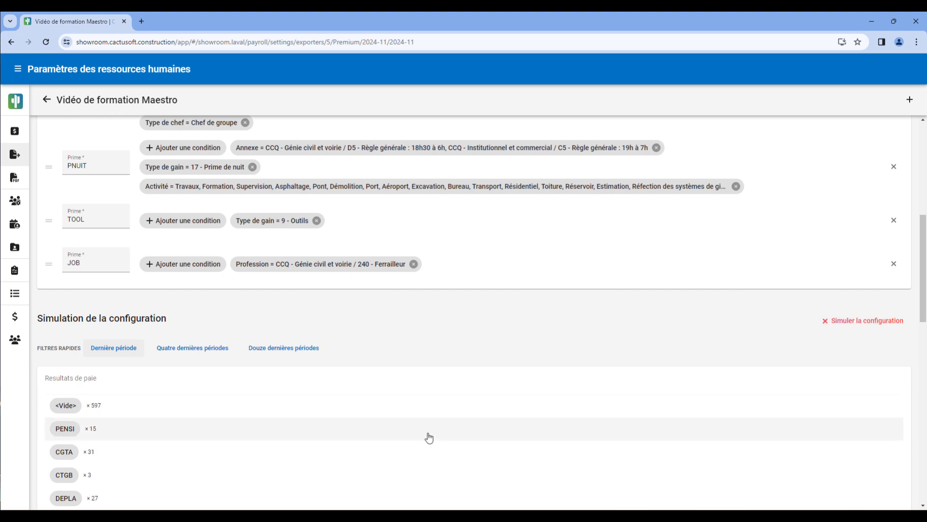
{"action": "scroll", "coordinate": [414, 441], "scroll_direction": "down", "scroll_amount": 3}
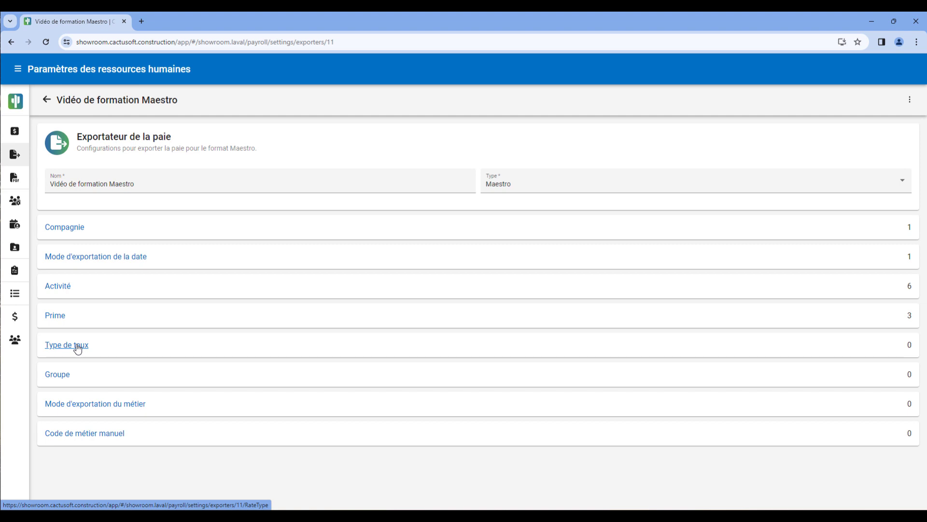
Open the exporter's Type de taux configuration and add a rule with the value A
{"action": "left_click", "coordinate": [77, 346]}
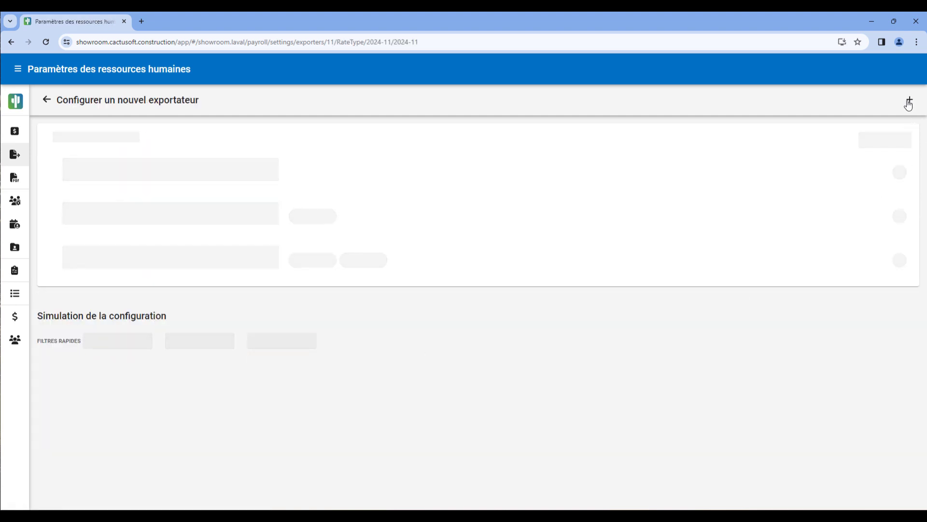
{"action": "left_click", "coordinate": [910, 100]}
{"action": "left_click", "coordinate": [504, 296]}
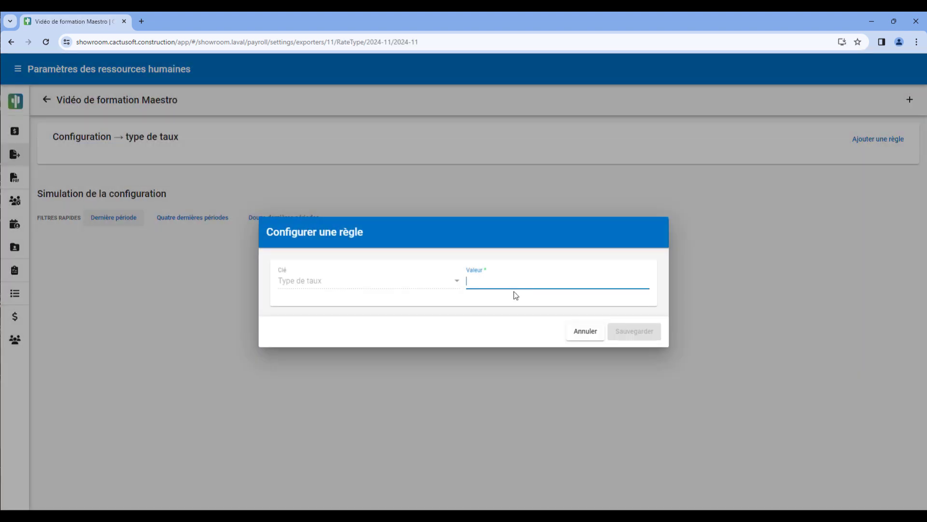
{"action": "type", "text": "A"}
{"action": "left_click", "coordinate": [608, 333]}
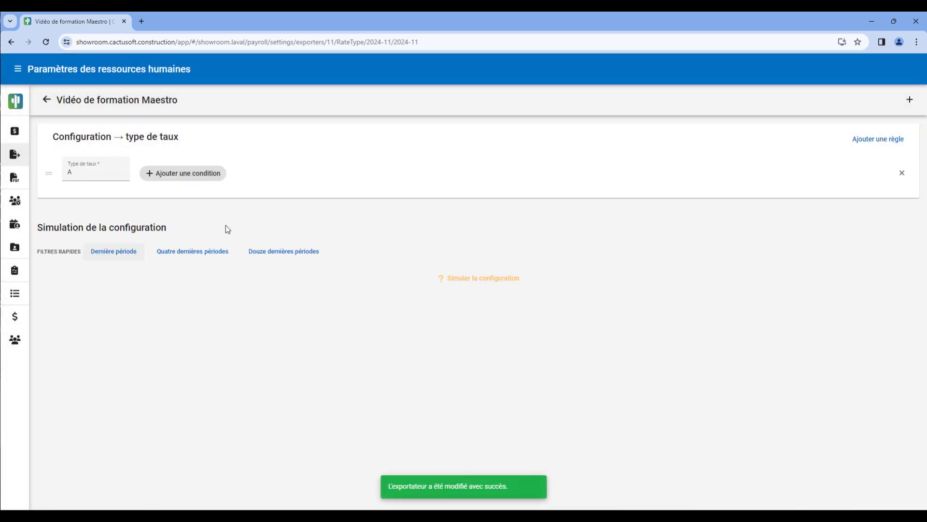
Add a condition to the Type de taux rule A with the field Type de gain and the expected value 1 - Temps simple
{"action": "left_click", "coordinate": [185, 173]}
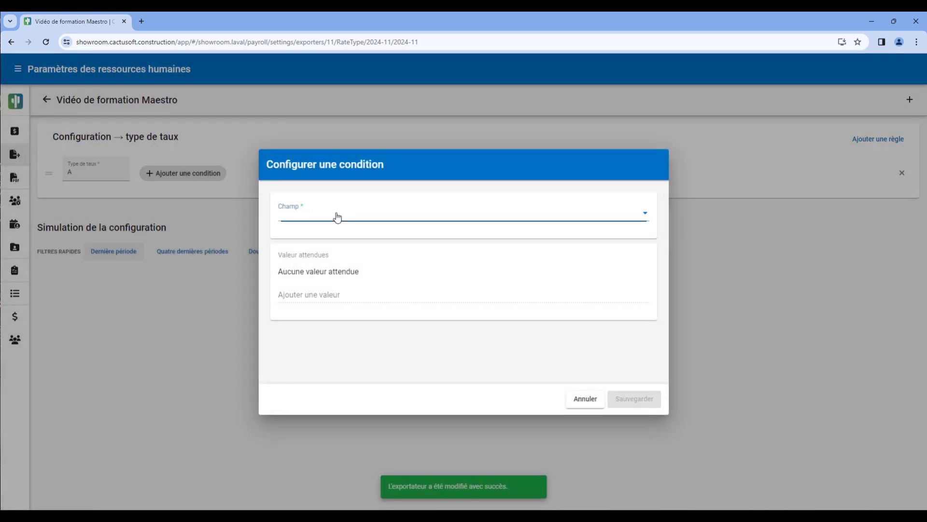
{"action": "left_click", "coordinate": [335, 215]}
{"action": "scroll", "coordinate": [355, 300], "scroll_direction": "down", "scroll_amount": 1}
{"action": "left_click", "coordinate": [356, 302]}
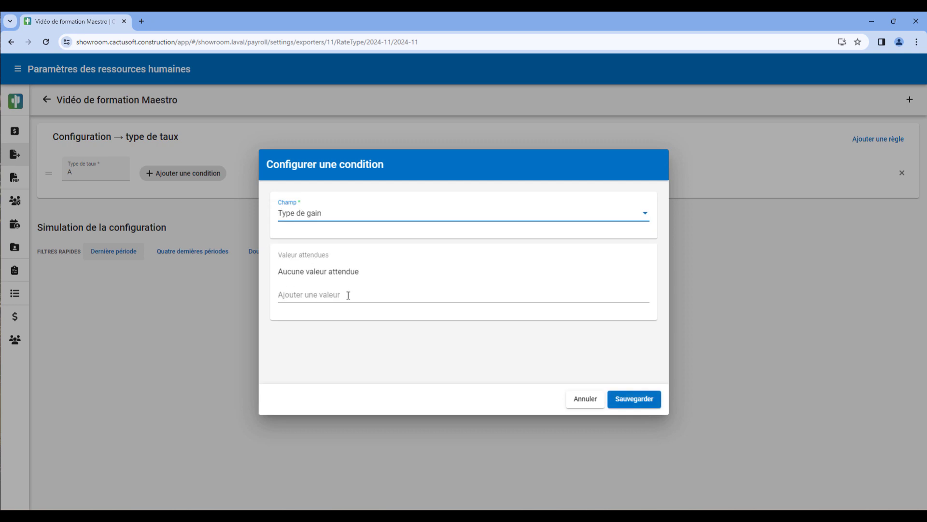
{"action": "left_click", "coordinate": [348, 294]}
{"action": "left_click", "coordinate": [348, 314]}
{"action": "left_click", "coordinate": [642, 399]}
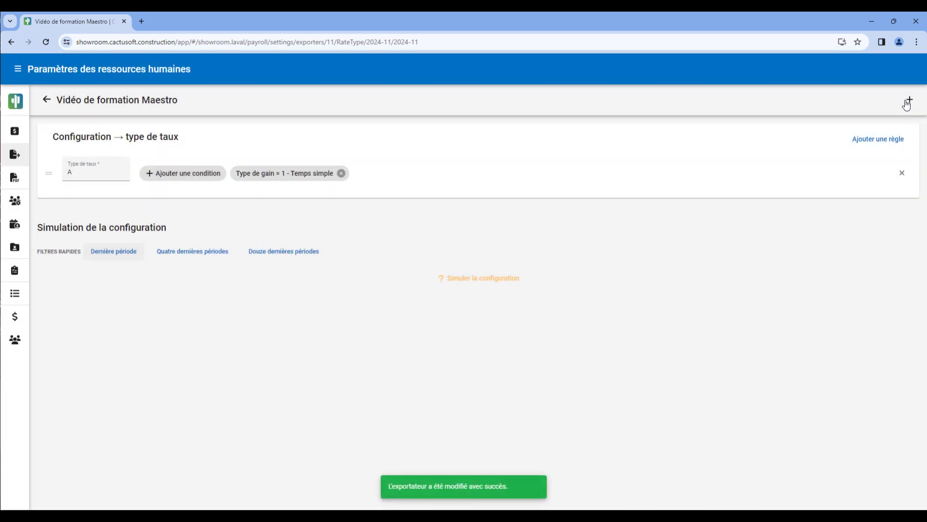
Add a new Type de taux rule with the value B
{"action": "left_click", "coordinate": [908, 100]}
{"action": "type", "text": "B"}
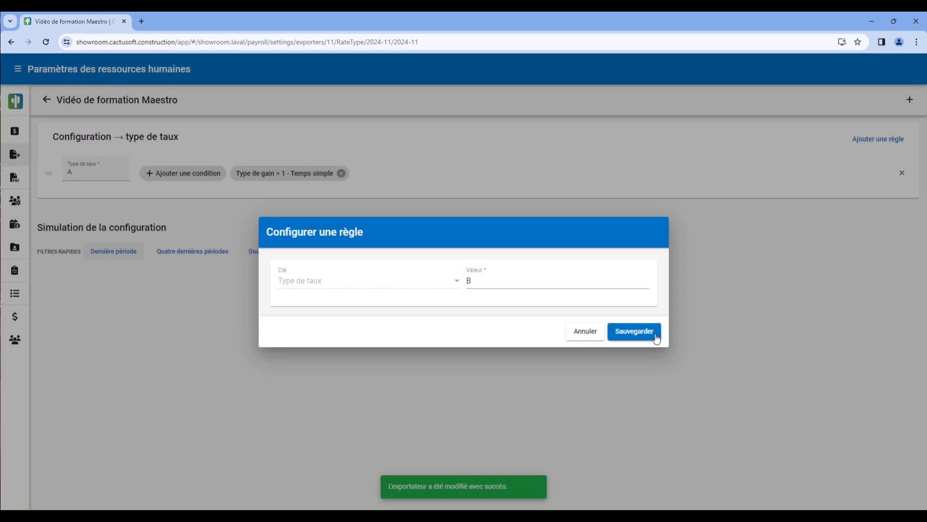
{"action": "left_click", "coordinate": [652, 332]}
Add a condition to the Type de taux rule B with the field Type de gain and the expected value 2 - Temps demi
{"action": "left_click", "coordinate": [197, 222]}
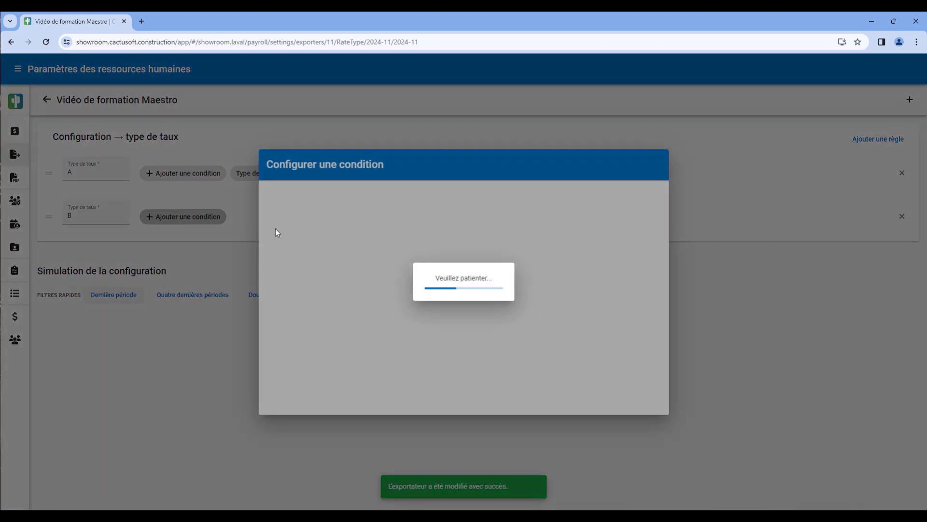
{"action": "left_click", "coordinate": [356, 213]}
{"action": "scroll", "coordinate": [361, 299], "scroll_direction": "down", "scroll_amount": 1}
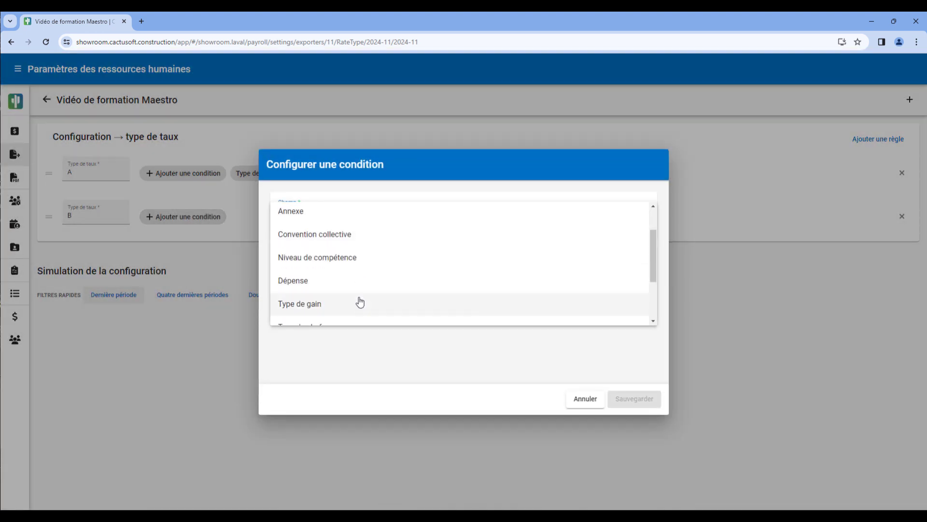
{"action": "left_click", "coordinate": [358, 302]}
{"action": "left_click", "coordinate": [347, 296]}
{"action": "left_click", "coordinate": [354, 334]}
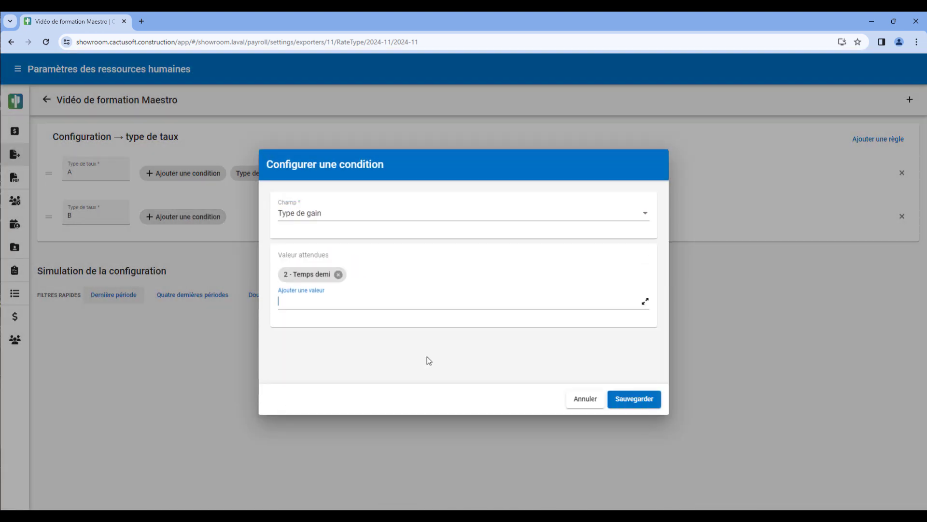
{"action": "left_click", "coordinate": [636, 399]}
Add a new Type de taux rule with the value C
{"action": "left_click", "coordinate": [913, 106]}
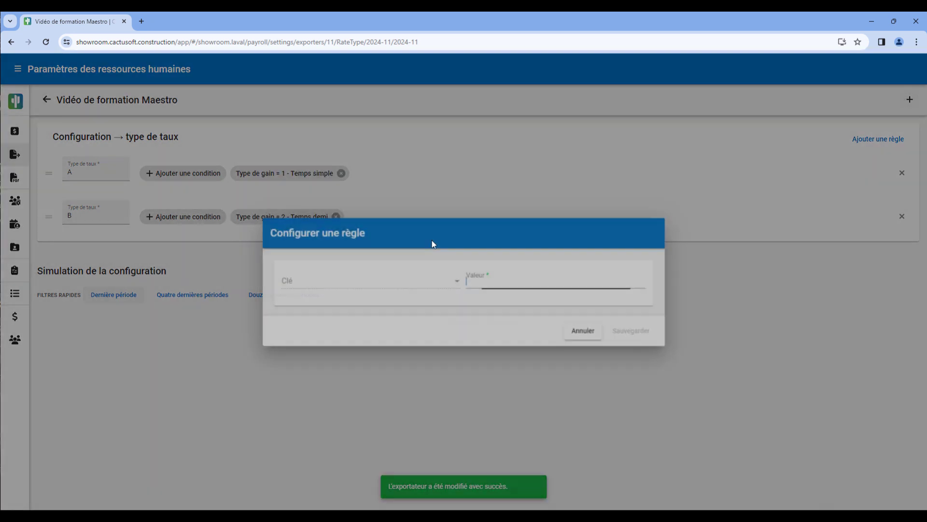
{"action": "type", "text": "C"}
{"action": "left_click", "coordinate": [629, 331]}
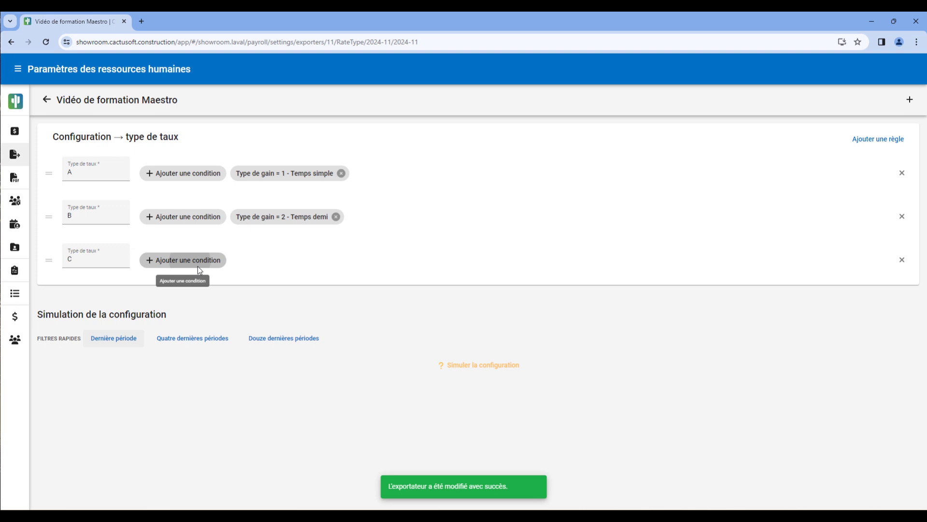
Add a condition to the Type de taux rule C with the field Type de gain and the expected value 3 - Temps double
{"action": "left_click", "coordinate": [200, 270]}
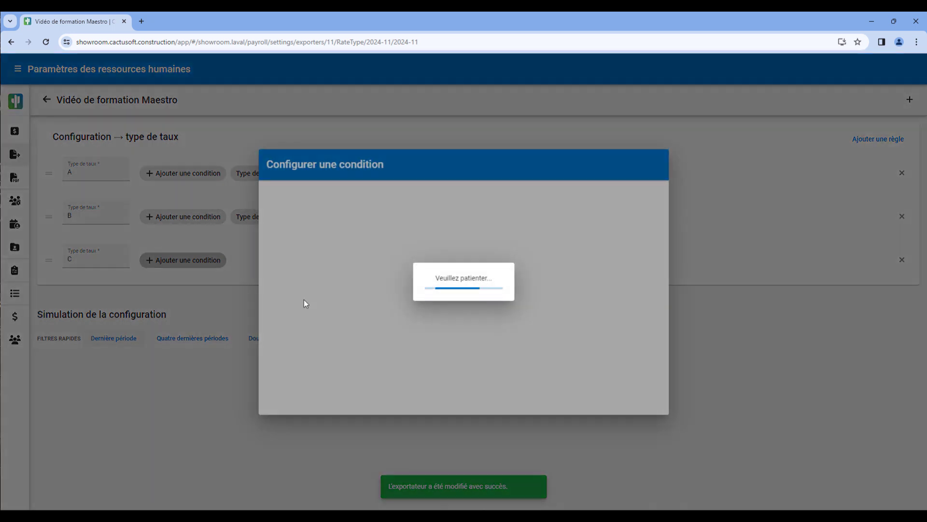
{"action": "left_click", "coordinate": [329, 218]}
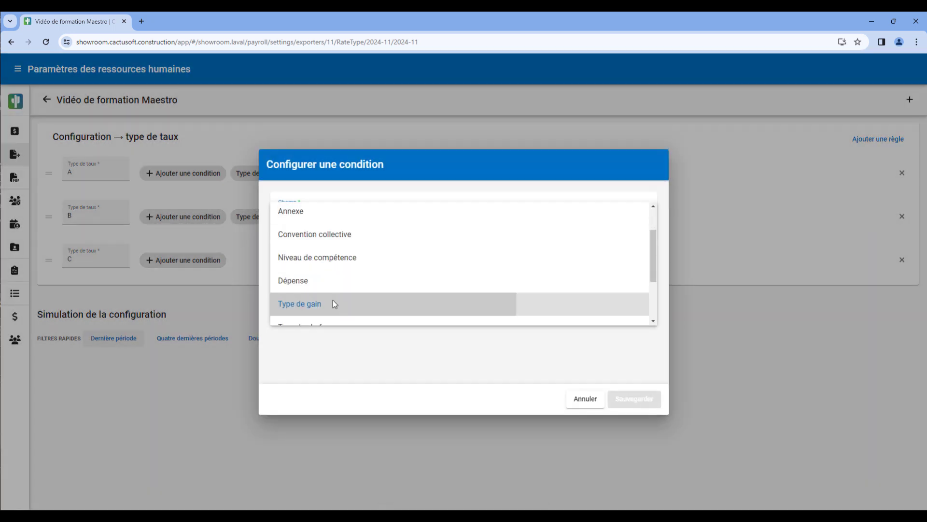
{"action": "left_click", "coordinate": [334, 303]}
{"action": "left_click", "coordinate": [348, 292]}
{"action": "left_click", "coordinate": [411, 359]}
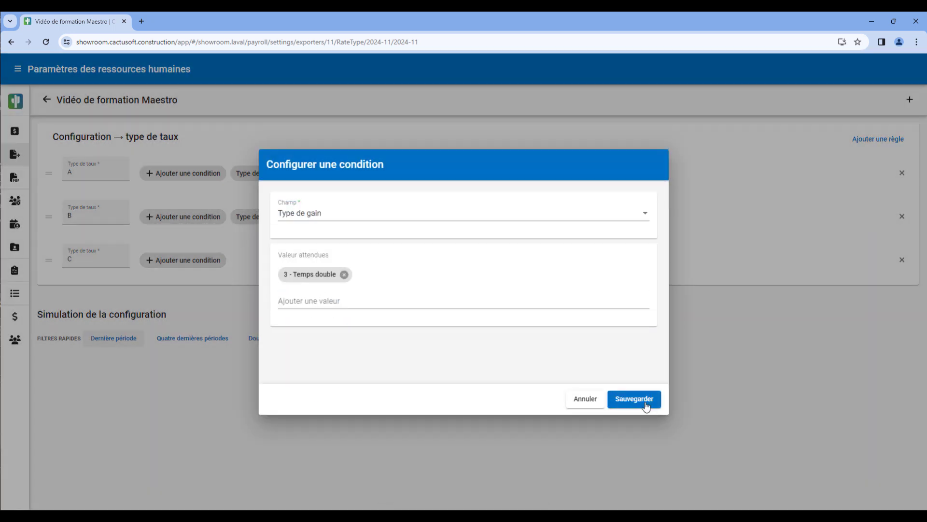
{"action": "left_click", "coordinate": [640, 400]}
Add a new Type de taux rule with the value P
{"action": "left_click", "coordinate": [910, 98]}
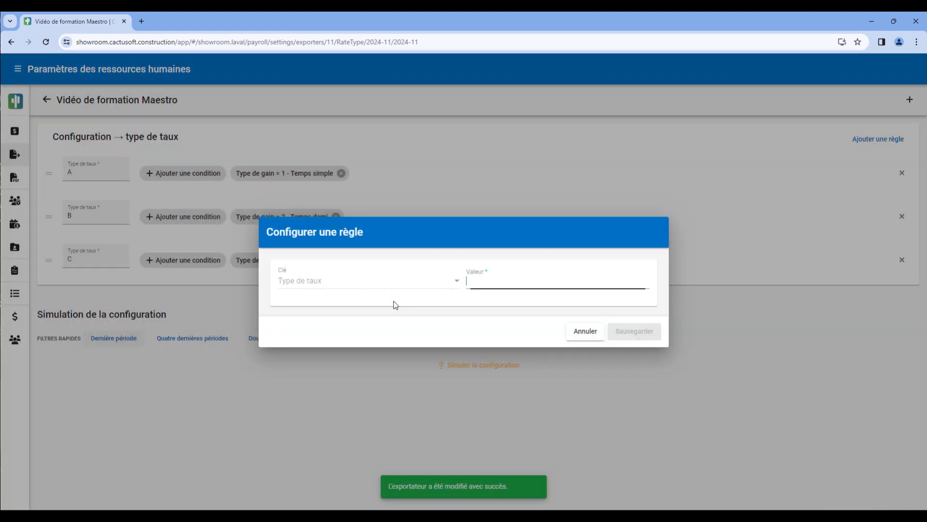
{"action": "type", "text": "P"}
{"action": "left_click", "coordinate": [637, 333]}
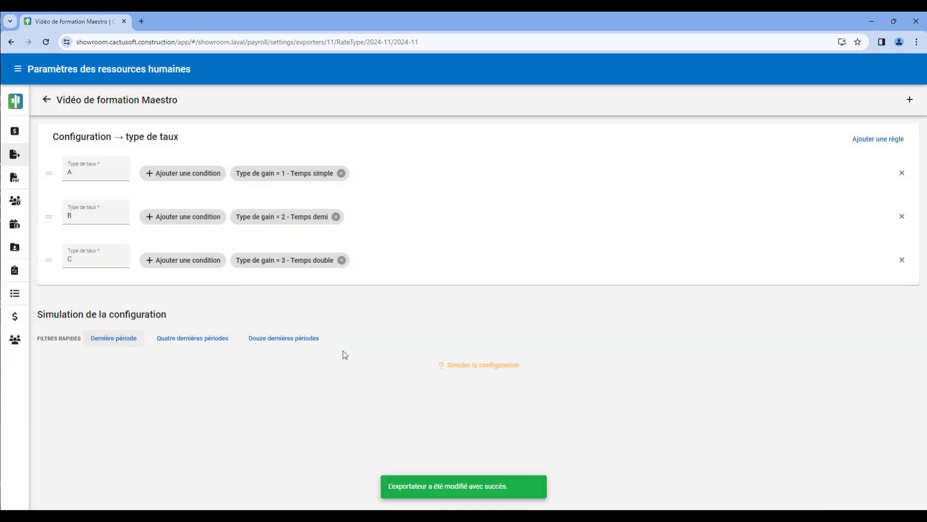
Start a condition for the Type de taux rule P with the field Type de gain and the expected value 19 - Prime de chef : temps simple
{"action": "left_click", "coordinate": [191, 304]}
{"action": "left_click", "coordinate": [368, 227]}
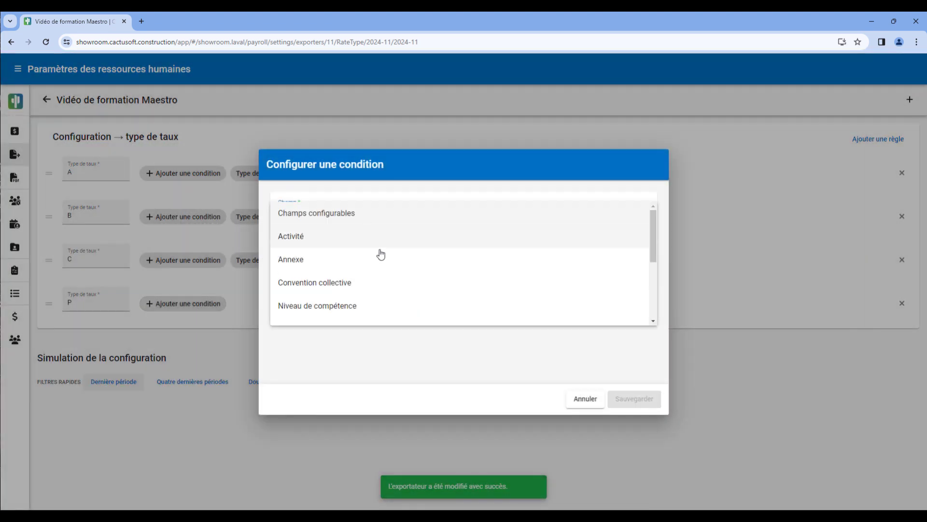
{"action": "scroll", "coordinate": [379, 253], "scroll_direction": "down", "scroll_amount": 2}
{"action": "left_click", "coordinate": [354, 306]}
{"action": "left_click", "coordinate": [344, 295]}
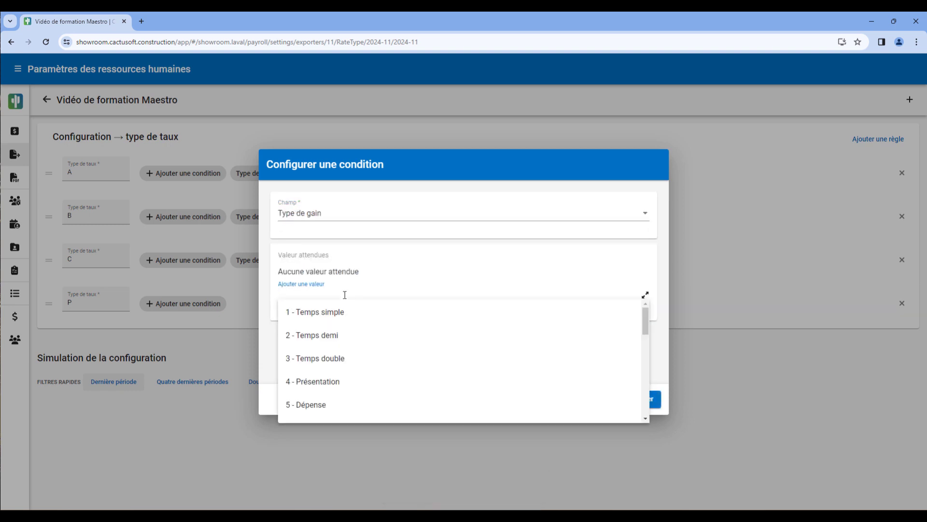
{"action": "type", "text": "pri"}
{"action": "left_click", "coordinate": [365, 384]}
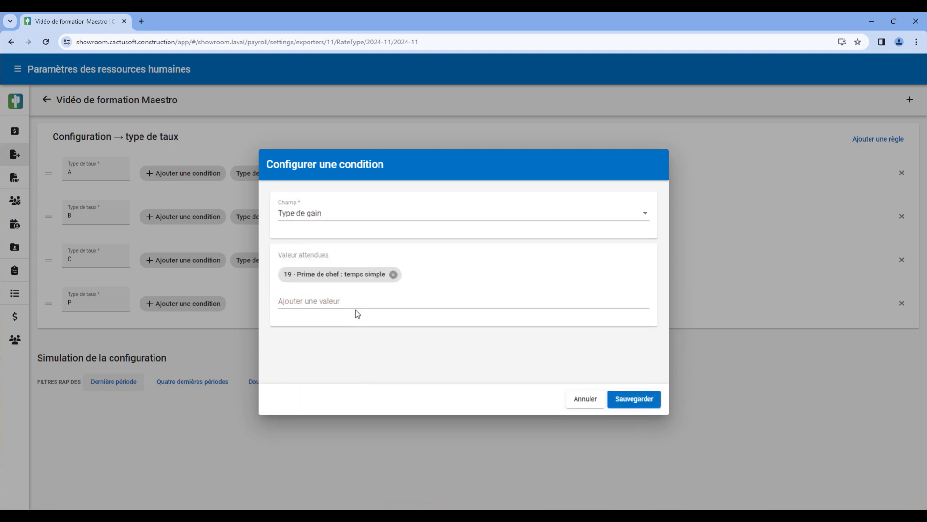
Add the Prime de chef expected values 20 - temps demi, 22 - présentation and 21 - temps double, and save the condition
{"action": "left_click", "coordinate": [356, 309]}
{"action": "type", "text": "prime"}
{"action": "left_click", "coordinate": [364, 389]}
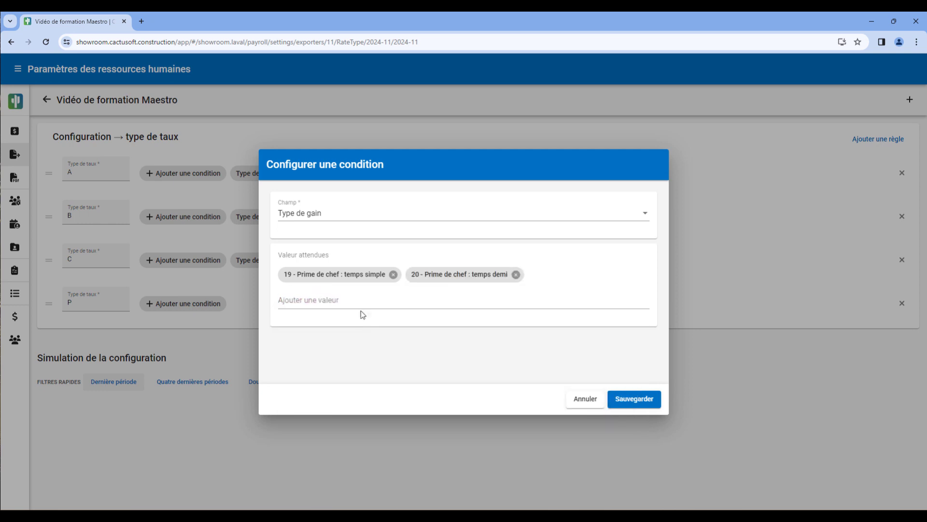
{"action": "left_click", "coordinate": [362, 303]}
{"action": "type", "text": "prim"}
{"action": "left_click", "coordinate": [389, 413]}
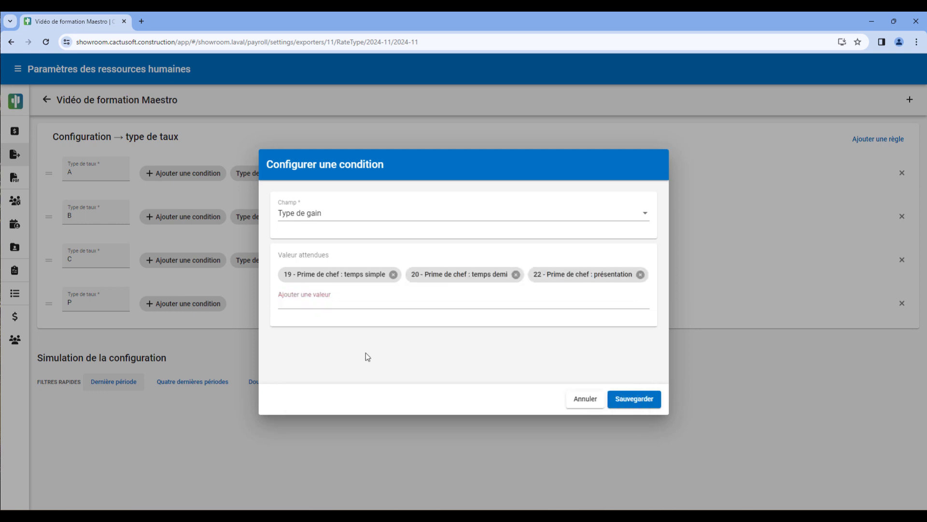
{"action": "left_click", "coordinate": [352, 302]}
{"action": "type", "text": "prim"}
{"action": "left_click", "coordinate": [365, 387]}
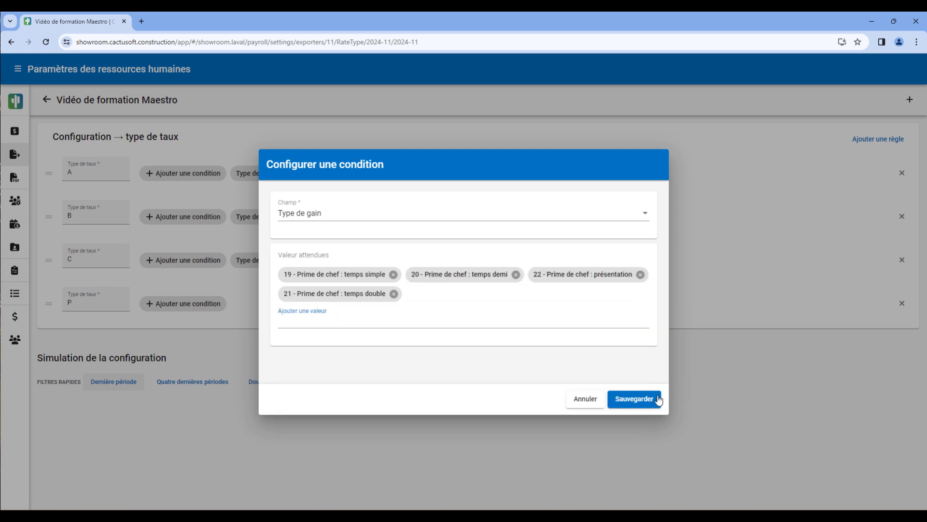
{"action": "left_click", "coordinate": [650, 399]}
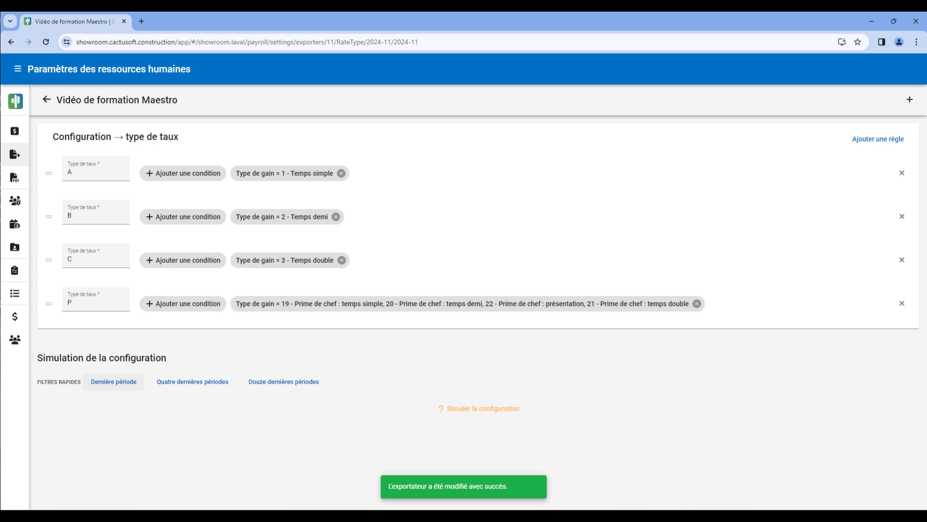
Simulate the Type de taux configuration and review the simulation results
{"action": "left_click", "coordinate": [485, 413]}
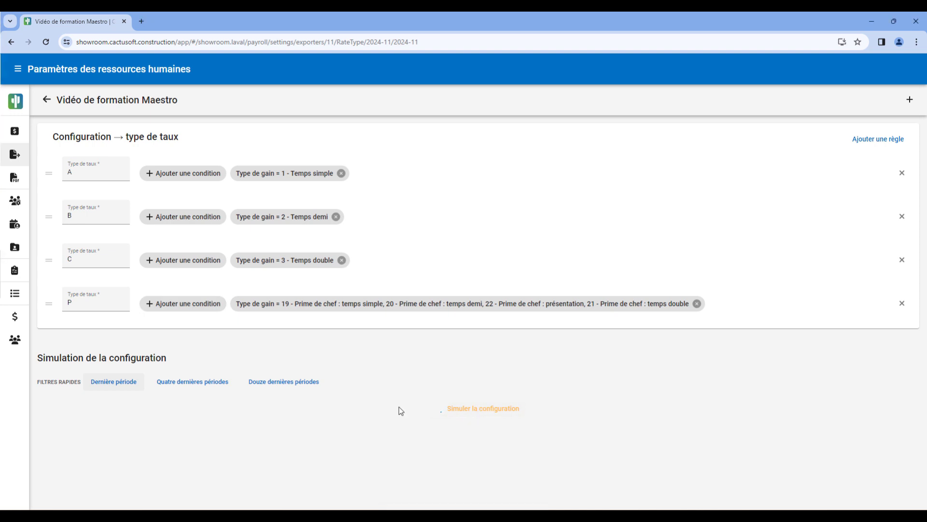
{"action": "scroll", "coordinate": [399, 409], "scroll_direction": "down", "scroll_amount": 2}
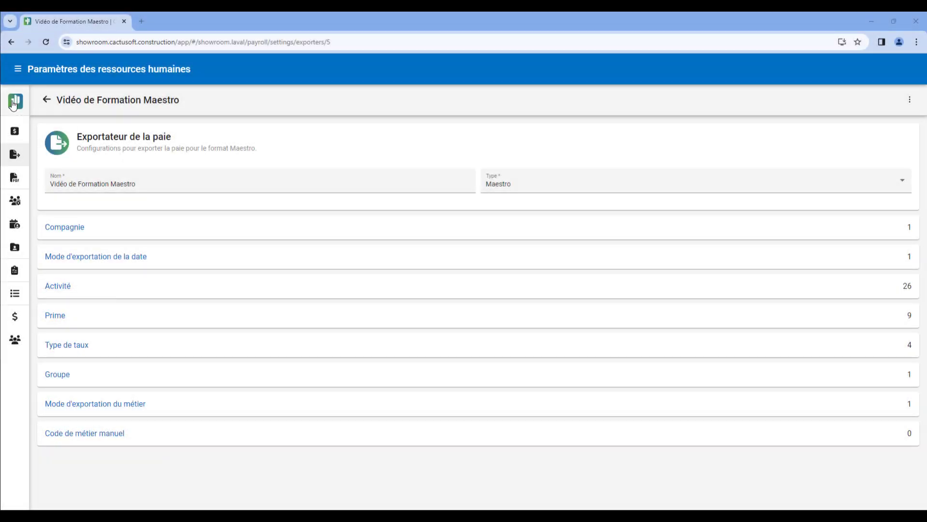
Return to the home page, open the Paies overview and go back to pay period #11 of 2024
{"action": "left_click", "coordinate": [13, 104]}
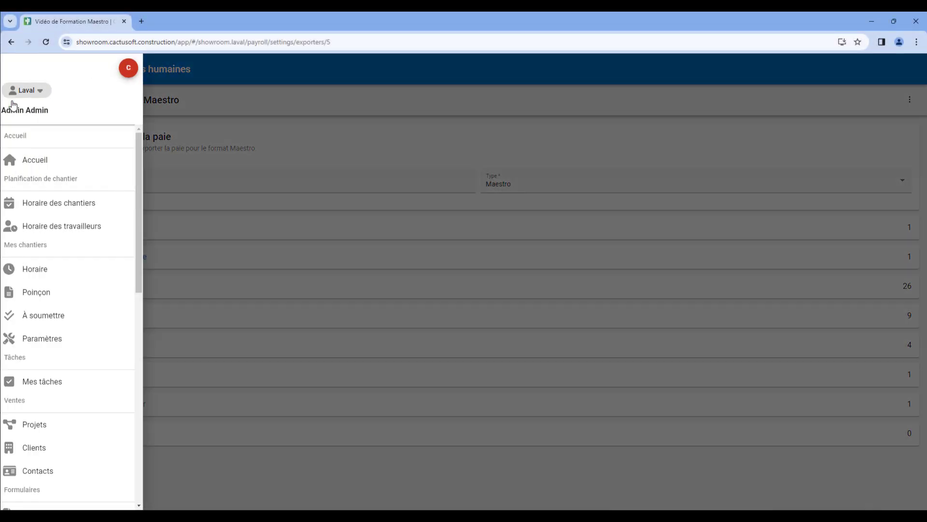
{"action": "left_click", "coordinate": [42, 164]}
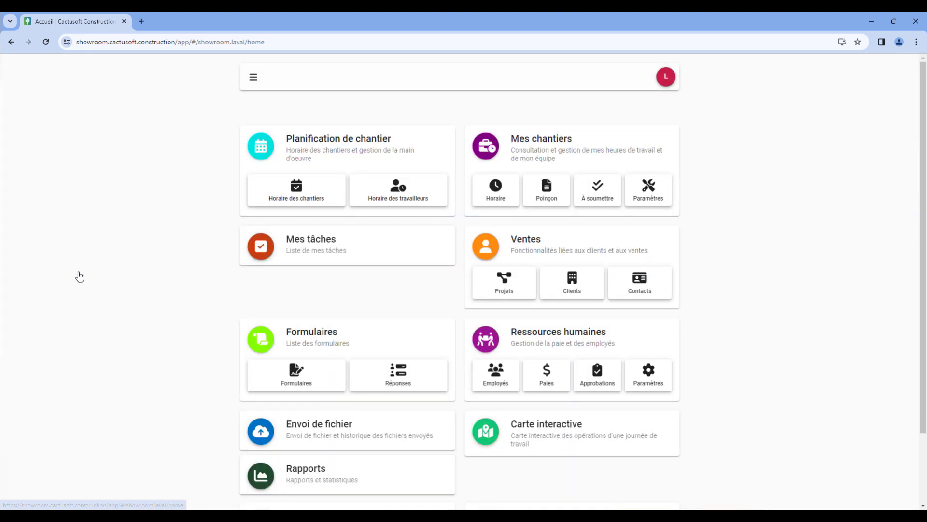
{"action": "left_click", "coordinate": [558, 380]}
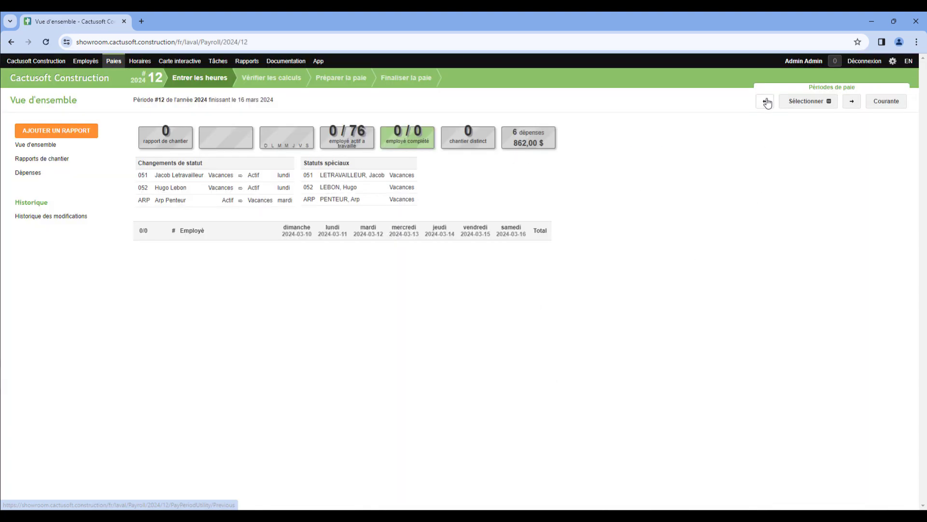
{"action": "left_click", "coordinate": [768, 103]}
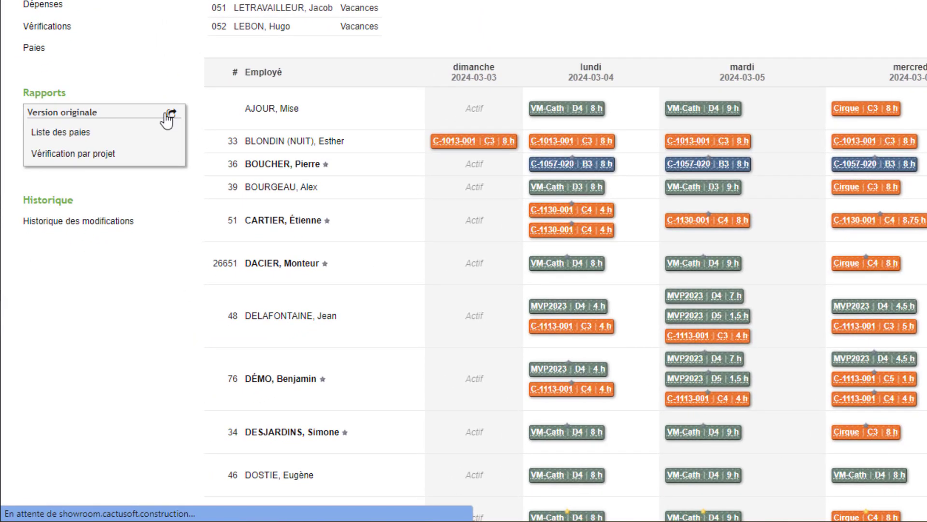
Export the original version's Liste des paies with the Vidéo de Formation Maestro exporter and open the downloaded file in Excel
{"action": "left_click", "coordinate": [170, 113]}
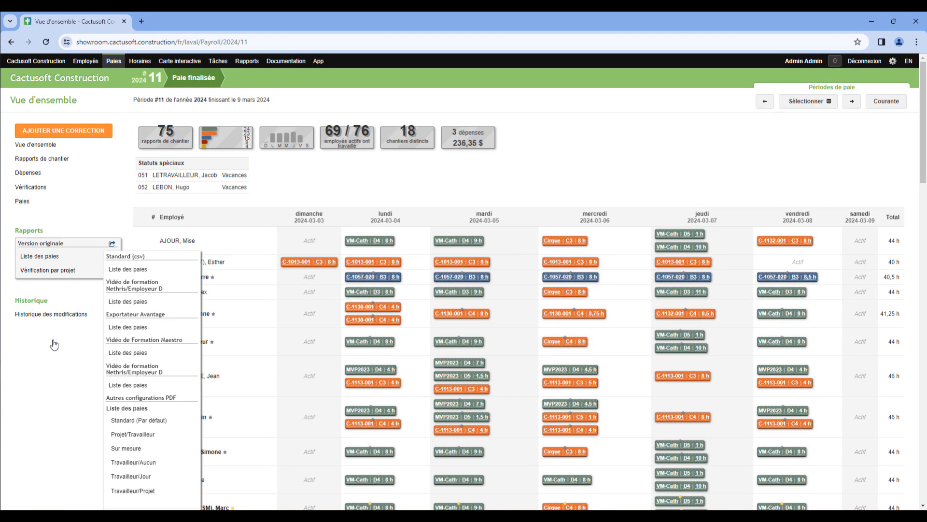
{"action": "left_click", "coordinate": [128, 353]}
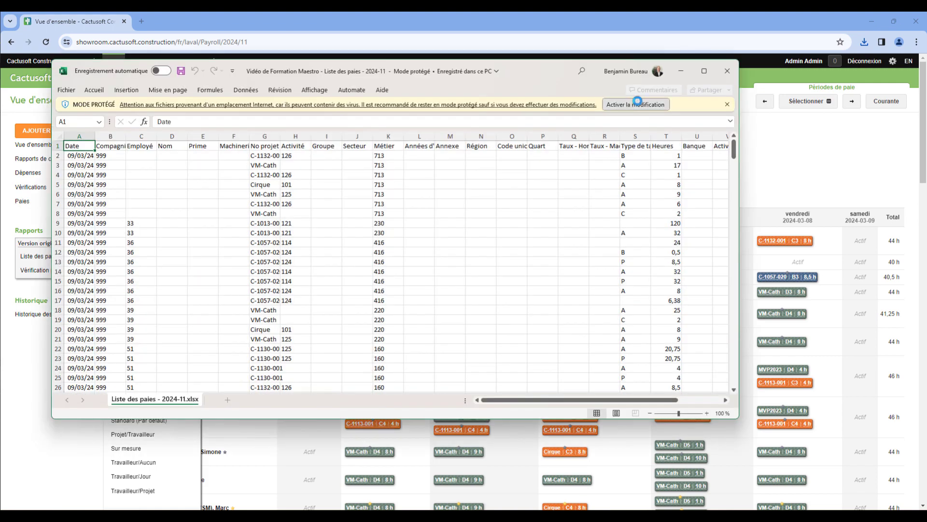
{"action": "left_click", "coordinate": [637, 101]}
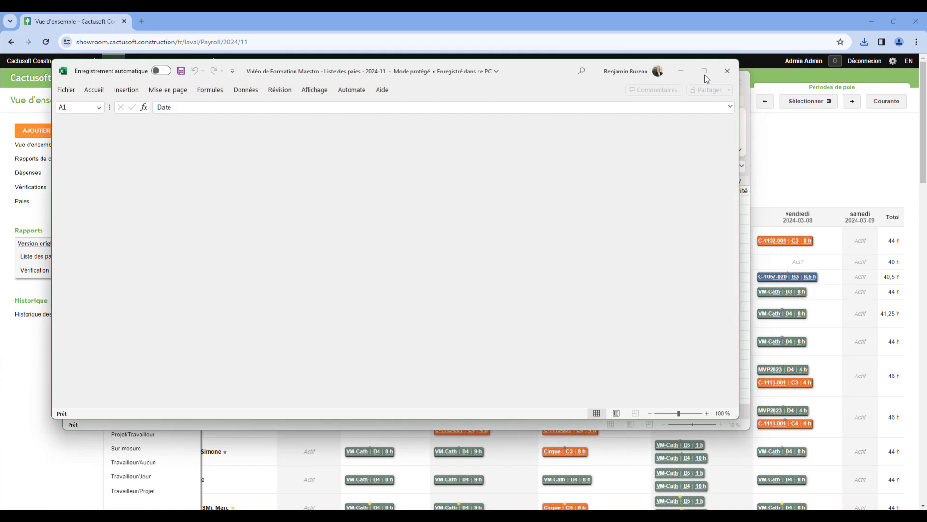